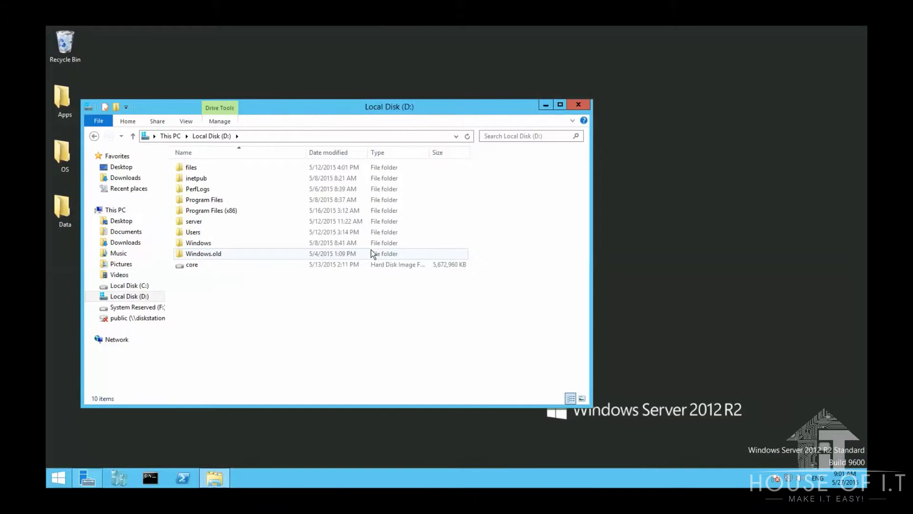
Step: Browse into D:\Windows\PolicyDefinitions\en-US and scroll through its ADML language files
left_click(190, 239)
double_click(190, 240)
key("p")
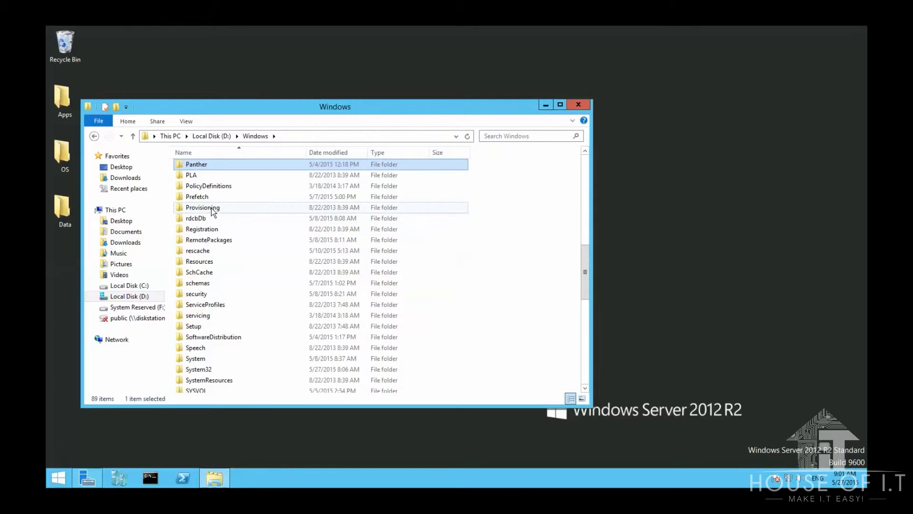
double_click(205, 187)
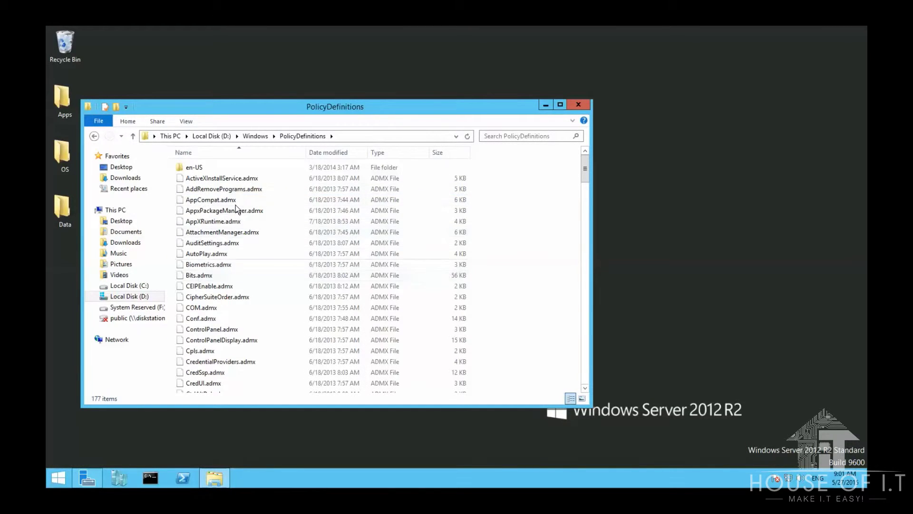
double_click(193, 168)
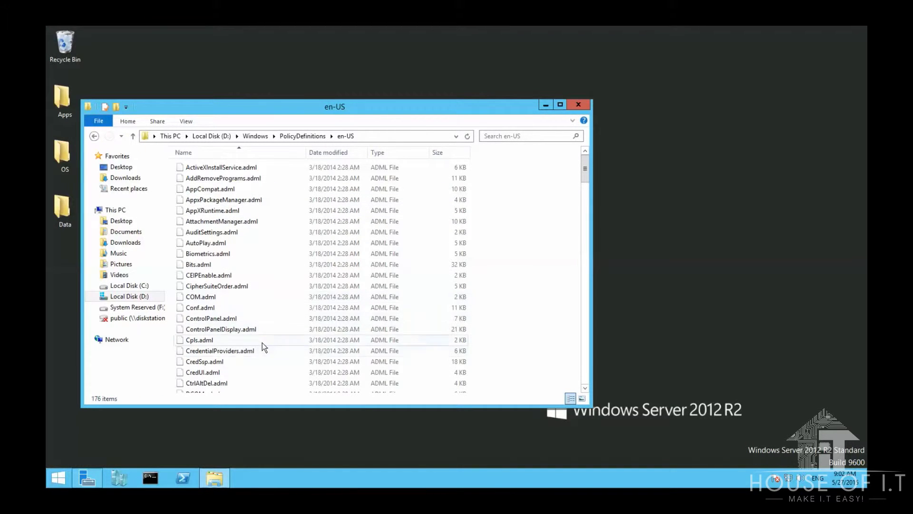
scroll(261, 341, "down", 8)
scroll(264, 336, "down", 6)
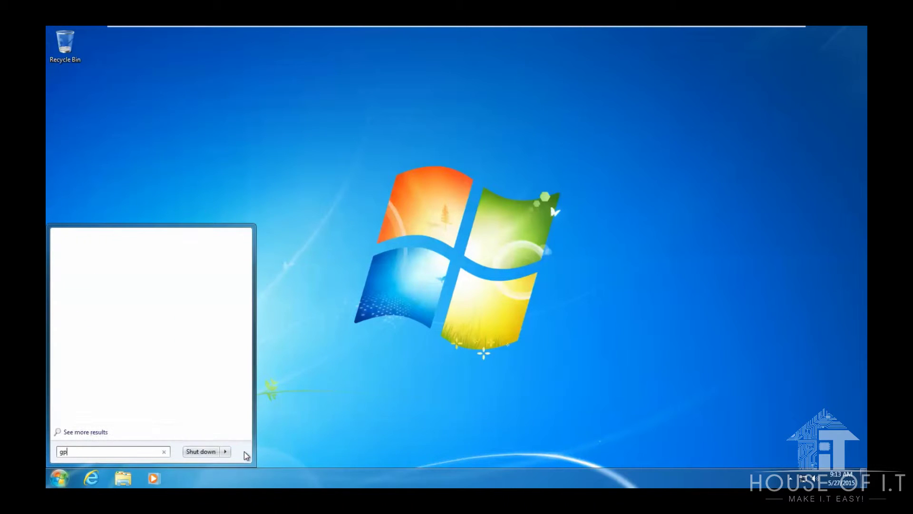
Step: Launch gpedit.msc, widen the tree pane, and expand Computer Configuration > Windows Settings
type(".msc")
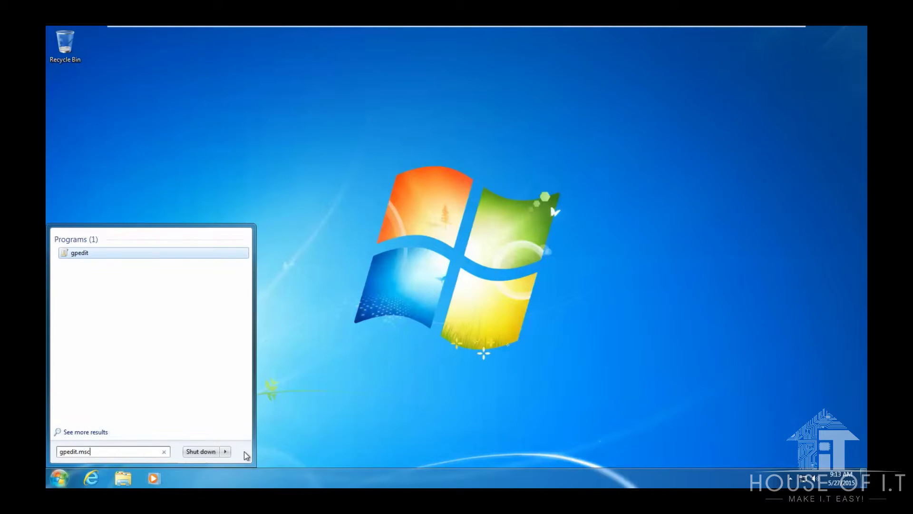
key("Return")
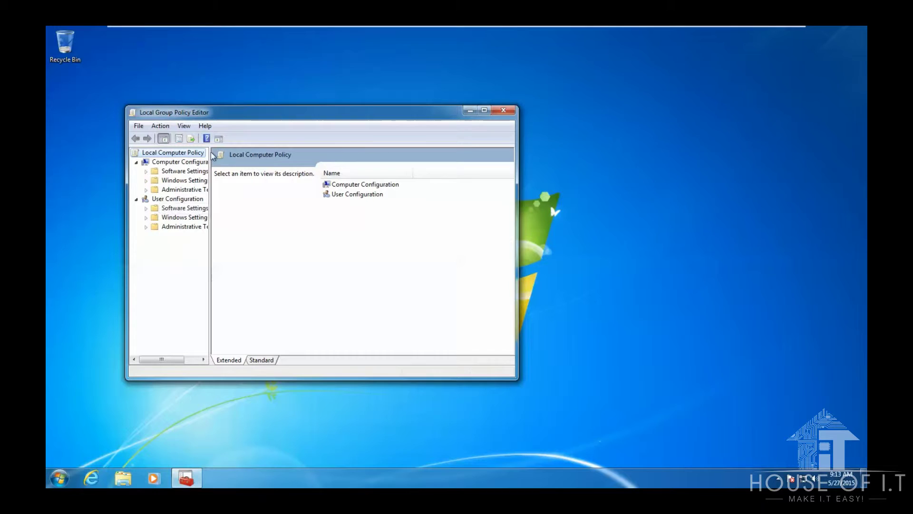
left_click_drag(209, 155, 280, 172)
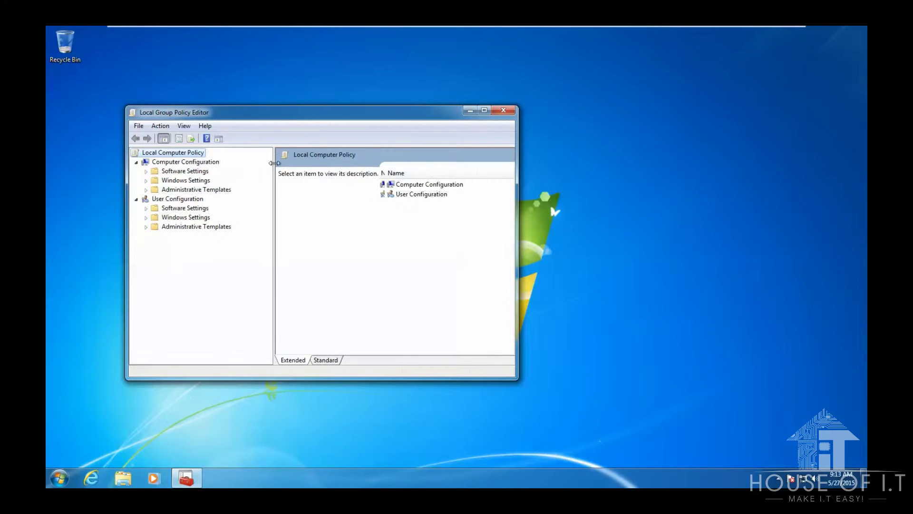
double_click(186, 180)
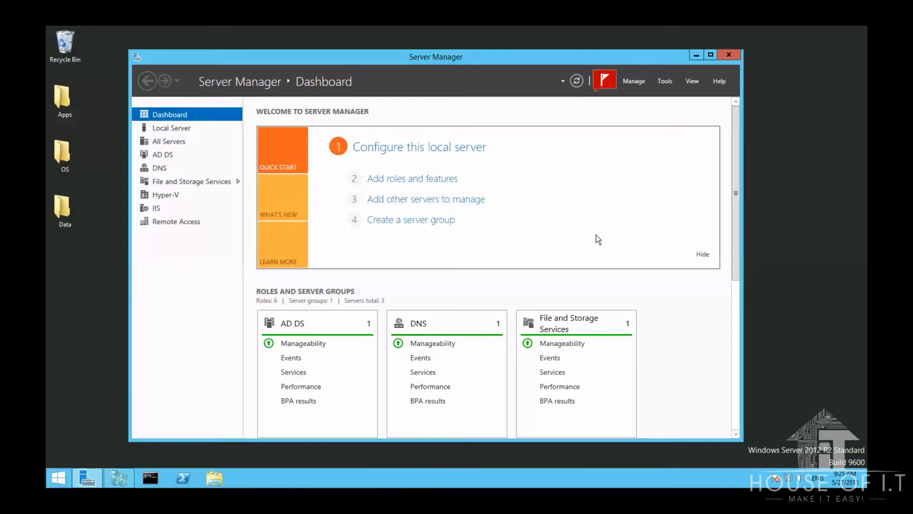
Step: Launch Group Policy Management from Server Manager Tools, then cancel creating a GPO on HOIT Computers
left_click(669, 85)
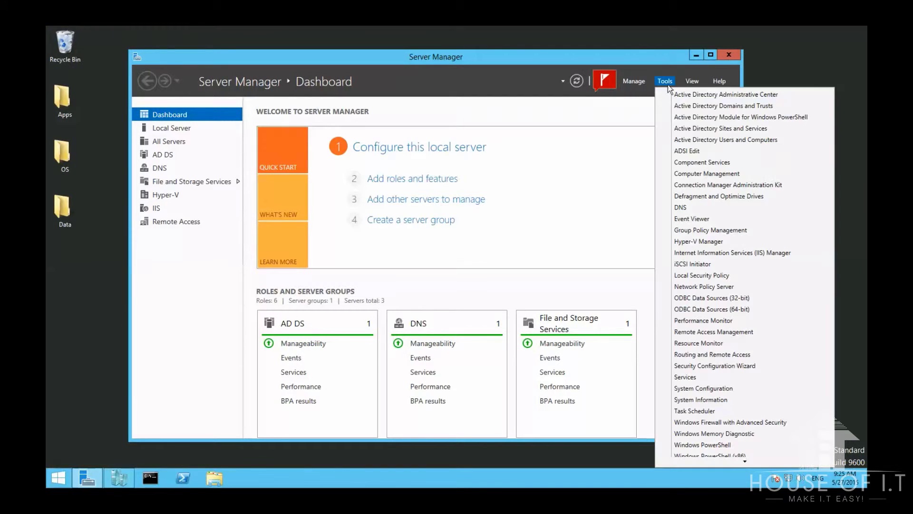
left_click(695, 230)
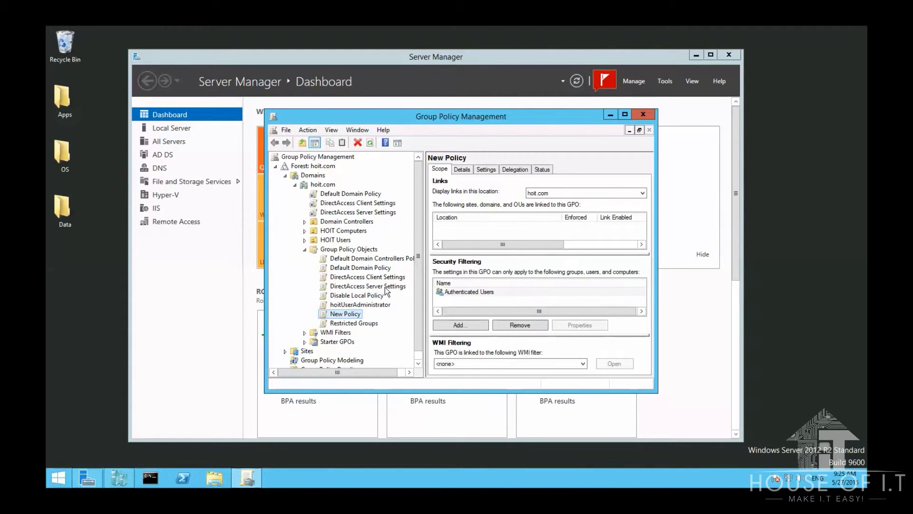
right_click(343, 230)
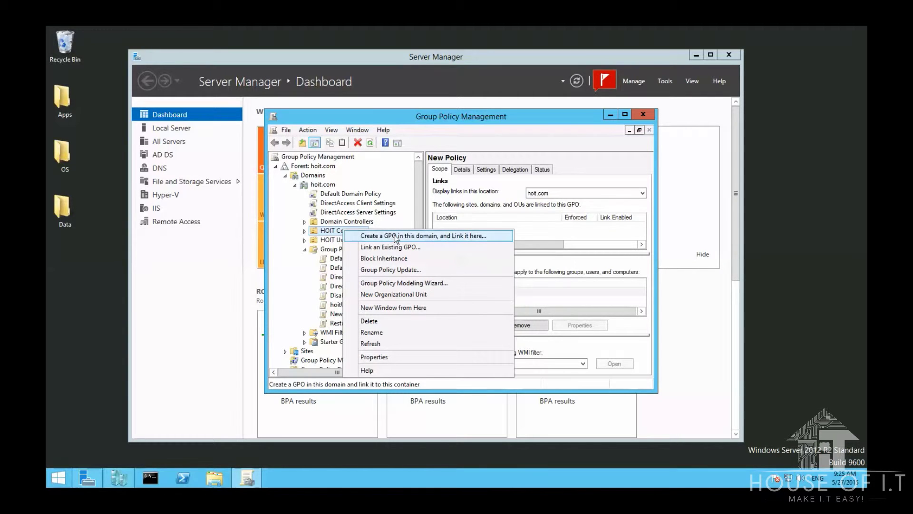
left_click(397, 236)
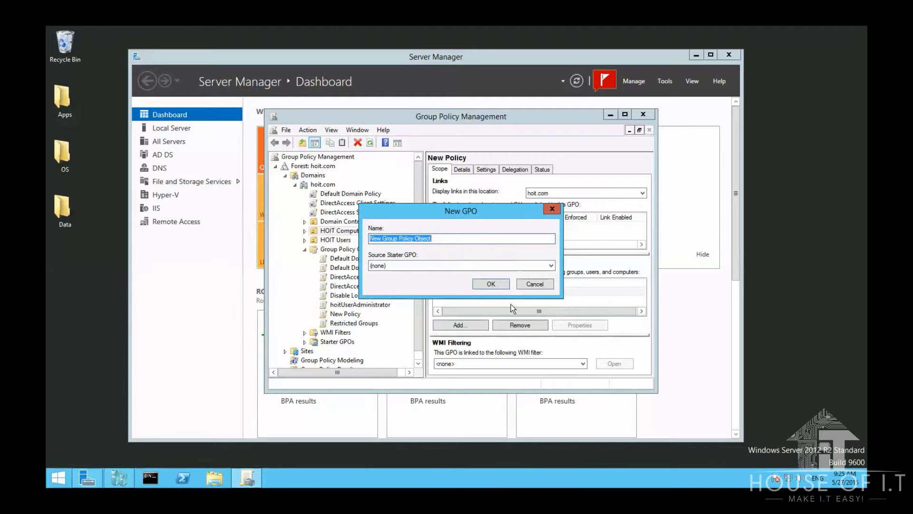
left_click(535, 285)
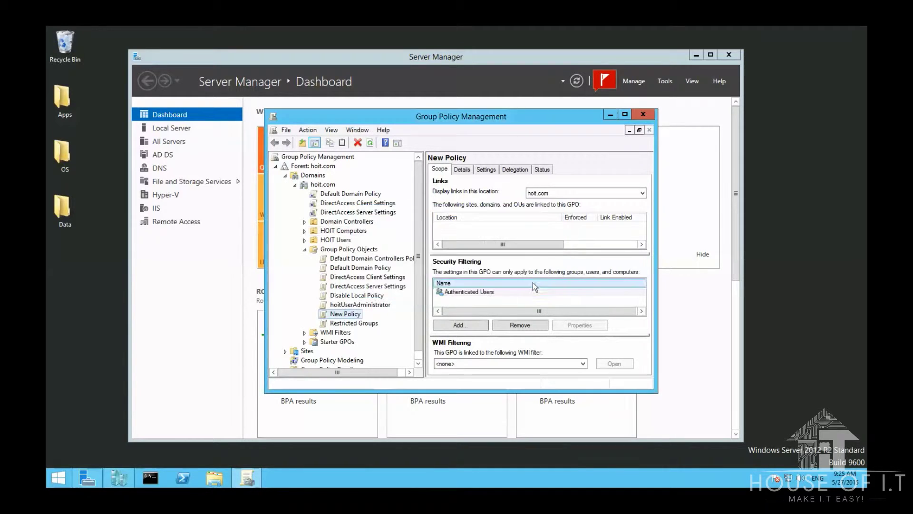
Step: Create a new GPO named 'Restrict Changes in Start Menu' under Group Policy Objects
left_click(347, 250)
right_click(349, 251)
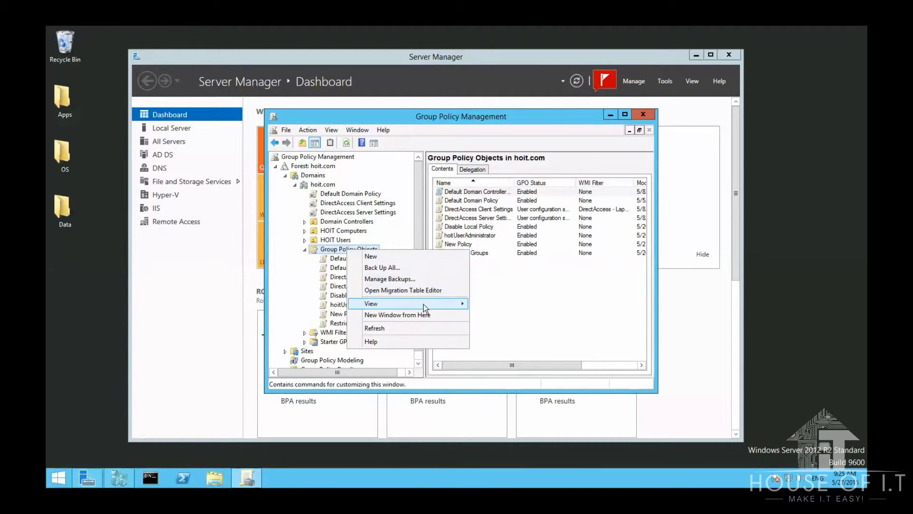
left_click(408, 258)
type("Restr")
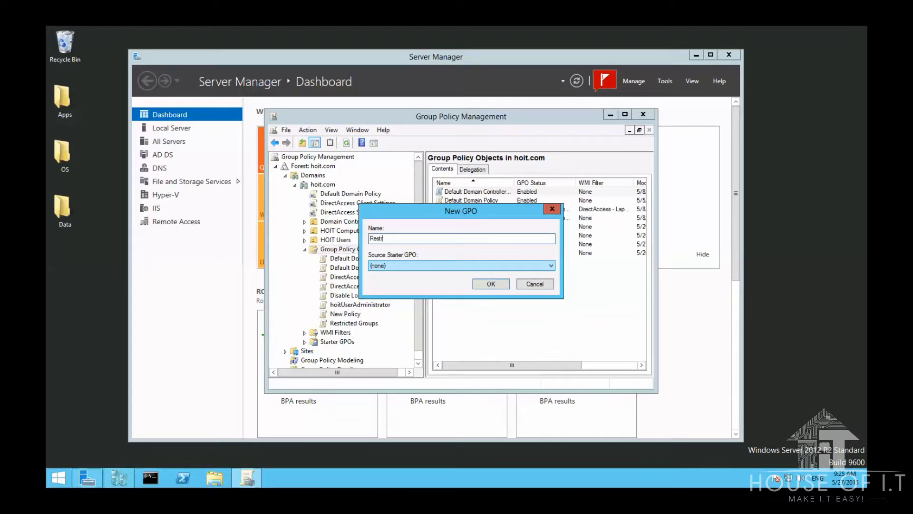
type("ict Changes in Start Menu")
left_click(491, 283)
Step: In that GPO, enable Control Panel > Personalization > Prevent changing start menu background
right_click(475, 253)
left_click(495, 260)
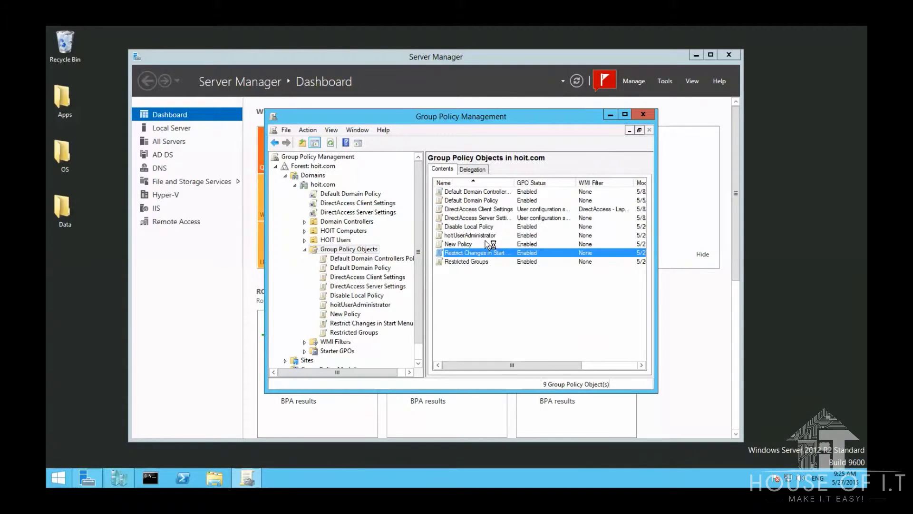
double_click(136, 132)
left_click(152, 160)
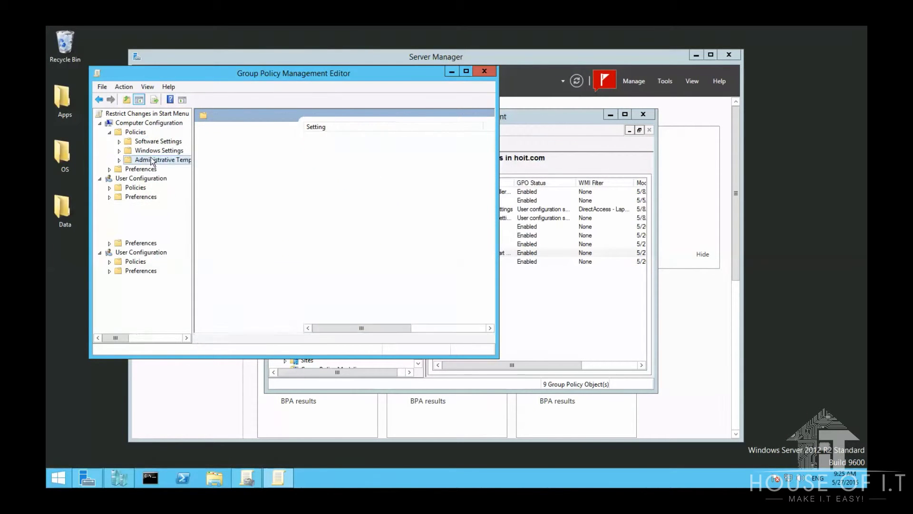
double_click(345, 137)
double_click(345, 137)
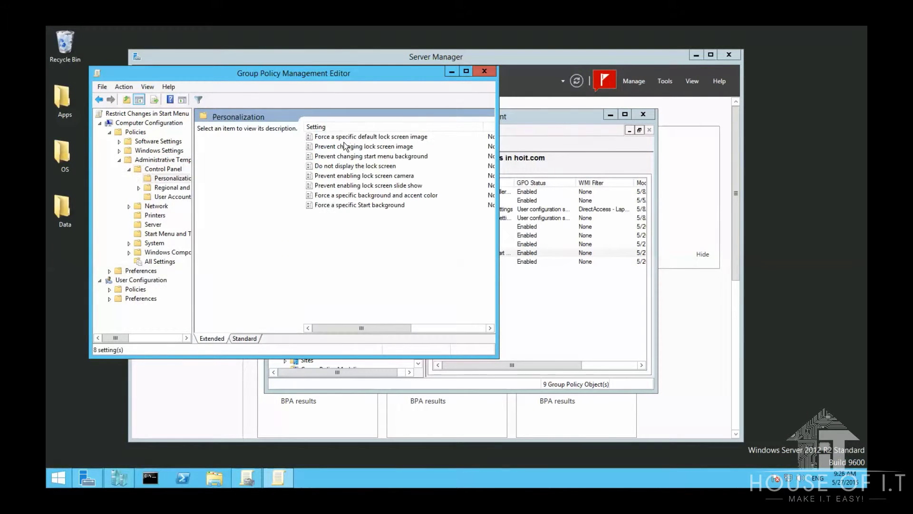
double_click(339, 157)
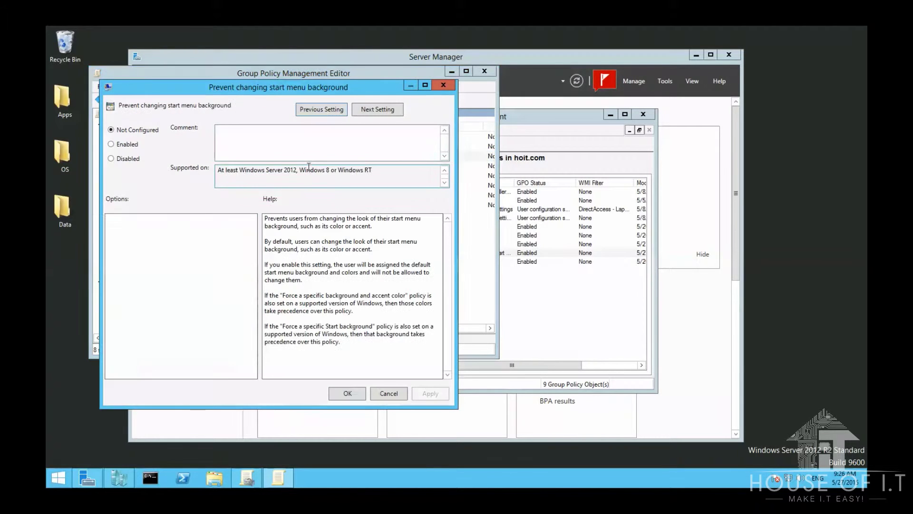
left_click(111, 144)
left_click(433, 395)
left_click(352, 394)
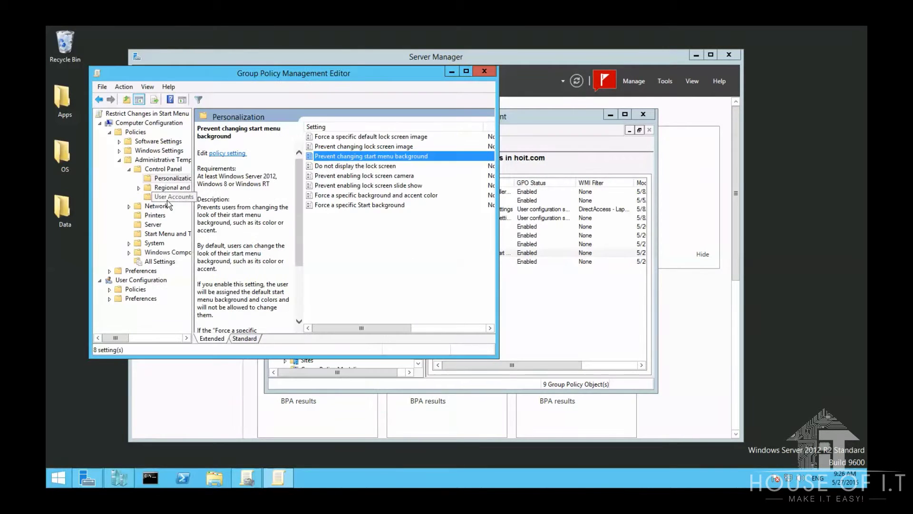
Step: Link the Restrict Changes in Start Menu GPO to the HOIT Computers OU
left_click(120, 160)
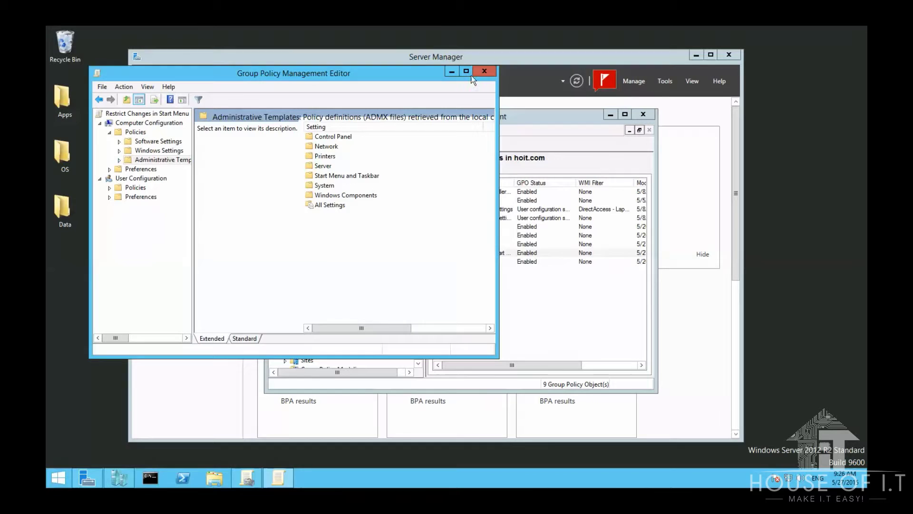
left_click(452, 71)
left_click_drag(356, 323, 336, 232)
left_click(514, 282)
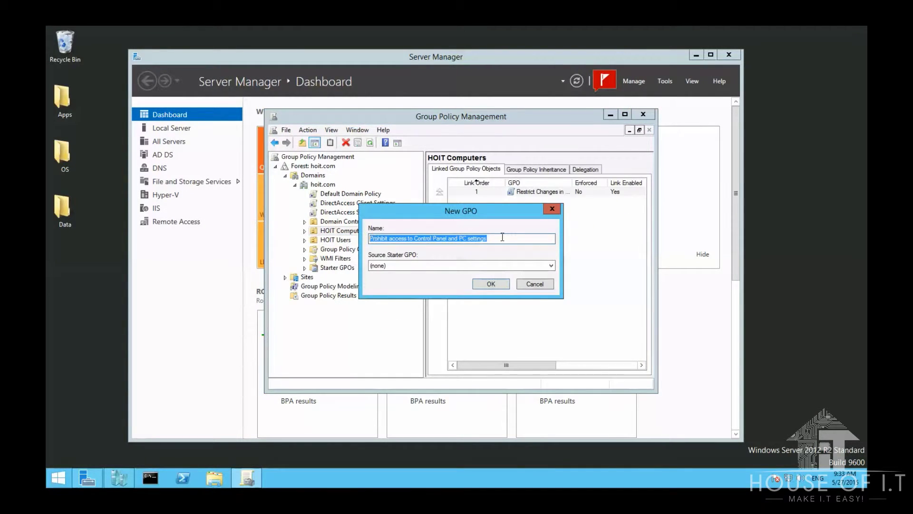
Step: Create the linked Control Panel prohibition GPO and open it for editing
left_click(502, 237)
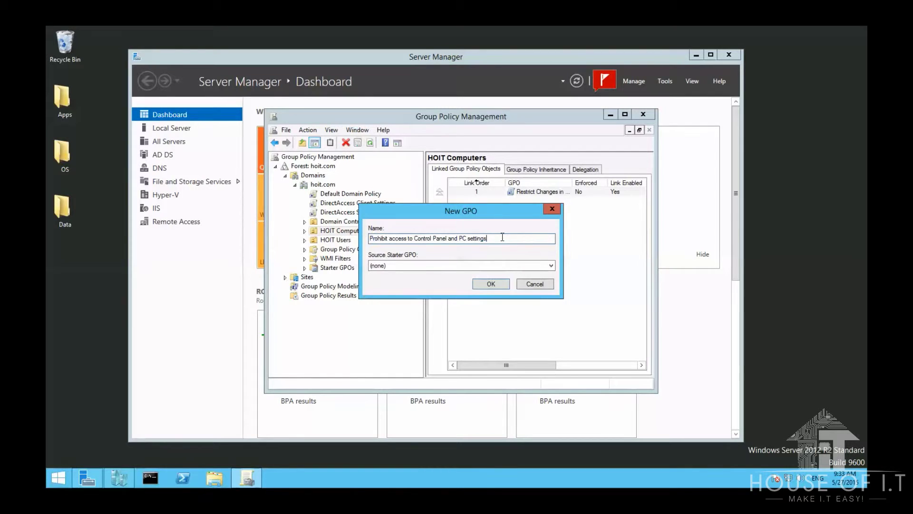
left_click(490, 284)
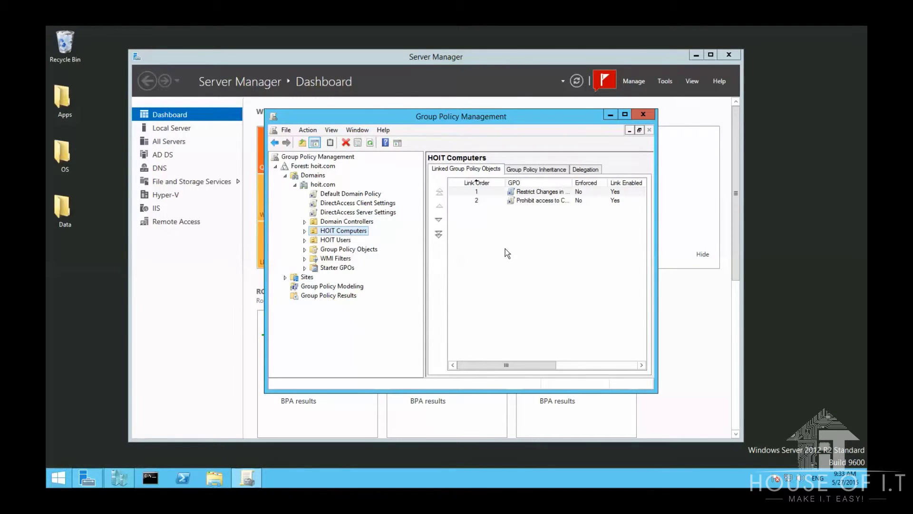
right_click(518, 201)
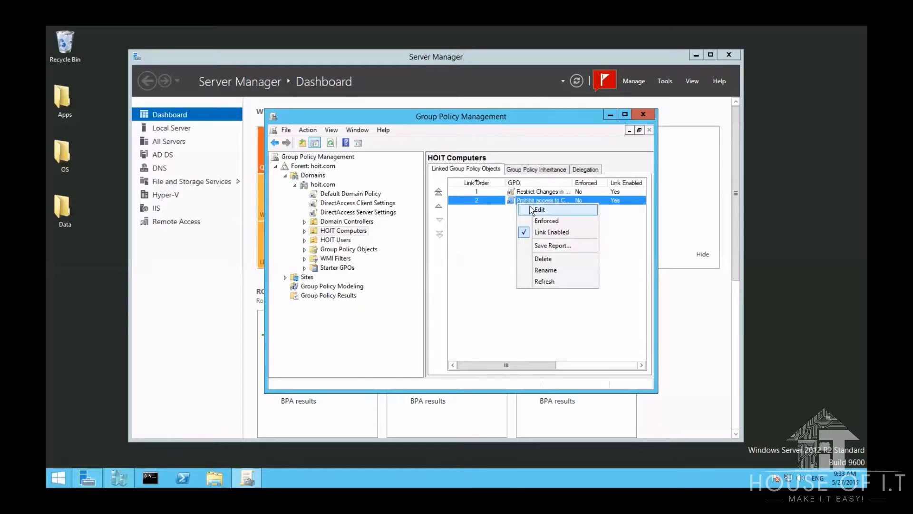
left_click(532, 209)
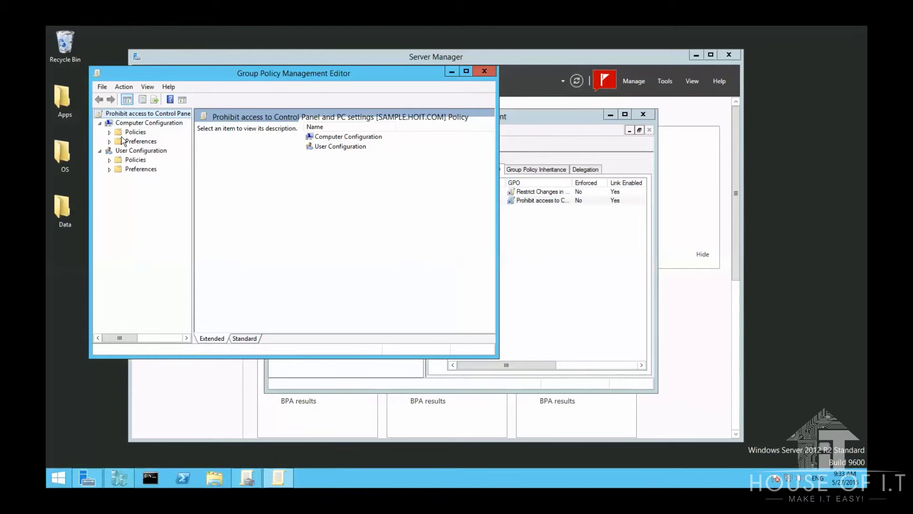
Step: Enable User Configuration's Prohibit access to Control Panel and PC settings, with a comment naming its author
left_click(121, 134)
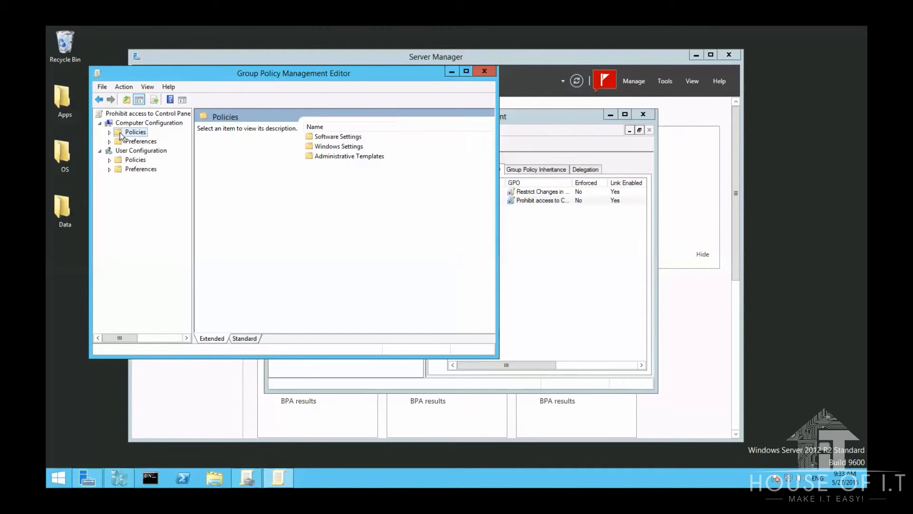
double_click(129, 161)
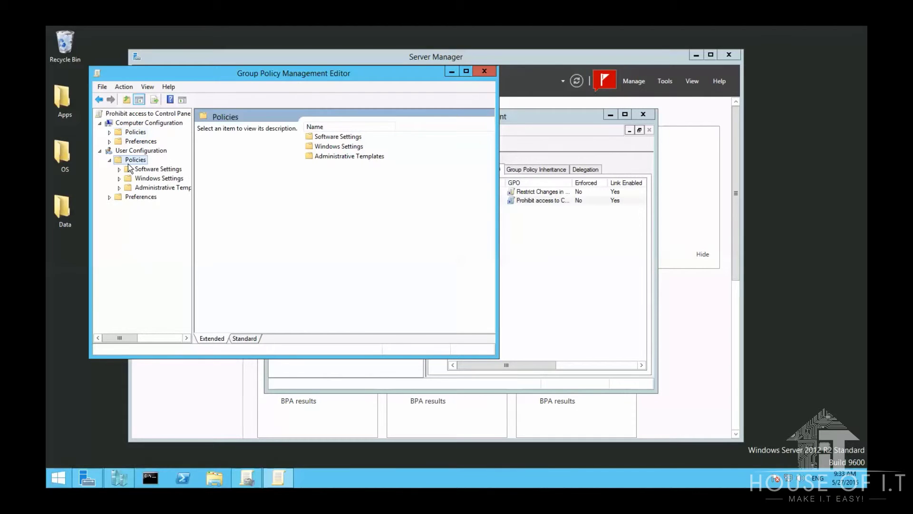
double_click(132, 187)
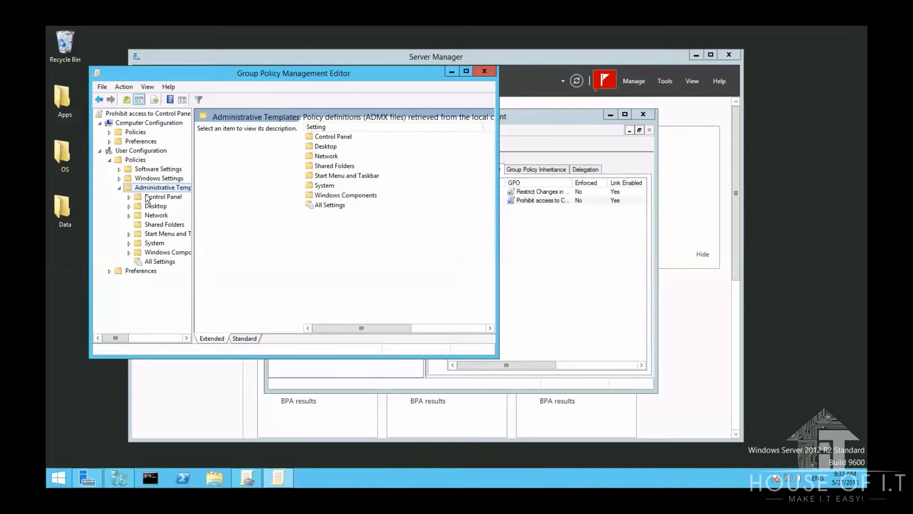
double_click(148, 199)
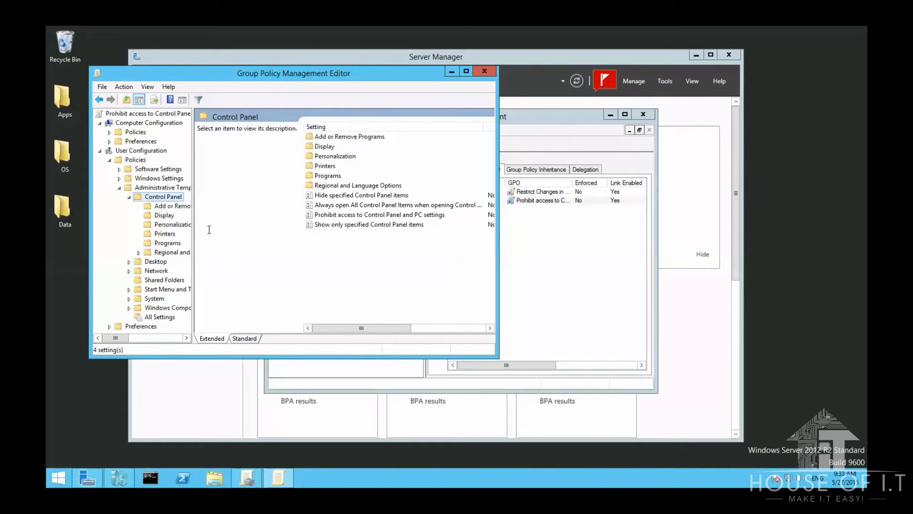
left_click(369, 215)
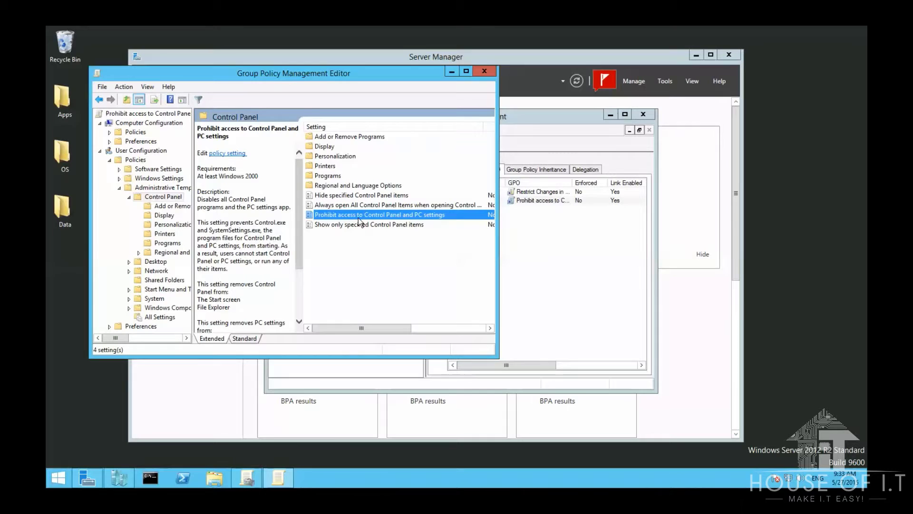
double_click(359, 218)
left_click(369, 204)
key("alt+e")
type("John")
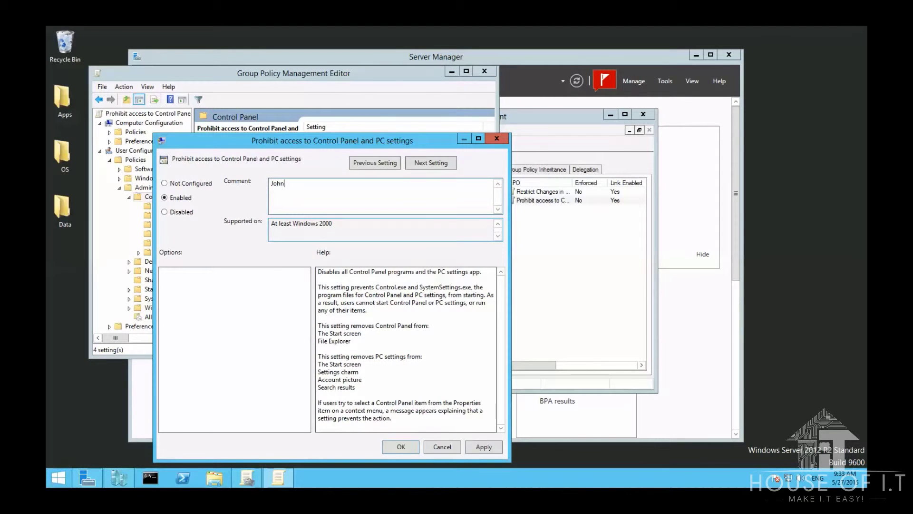
type(" Smith created this policy.")
left_click(404, 447)
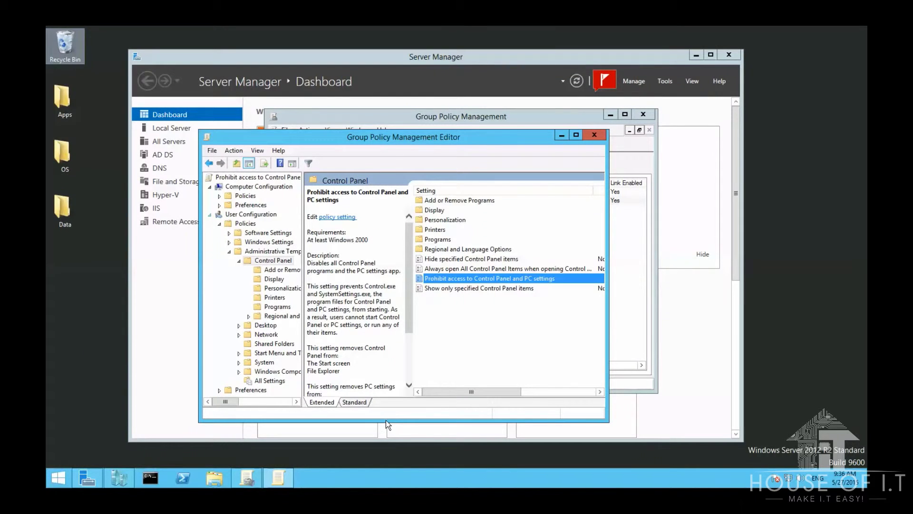
left_click(150, 478)
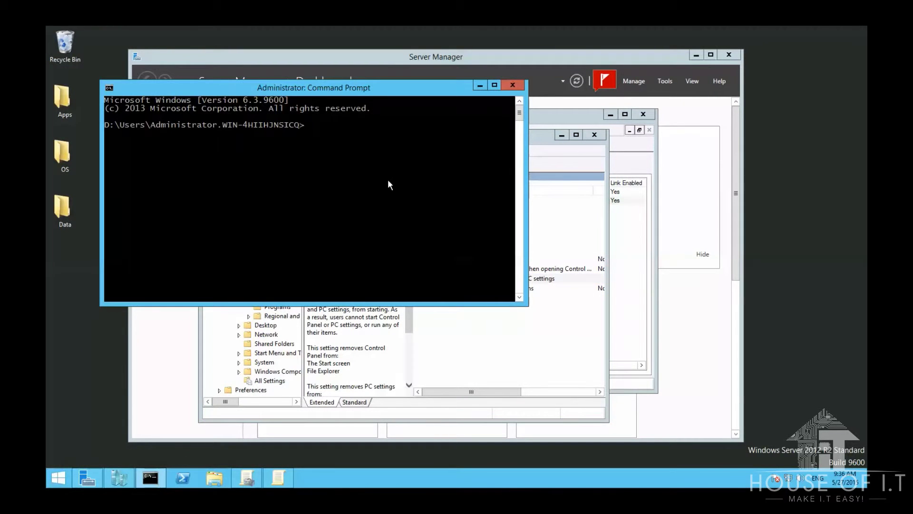
Step: Run gpupdate in the administrator Command Prompt
type("gpupdate")
key("Return")
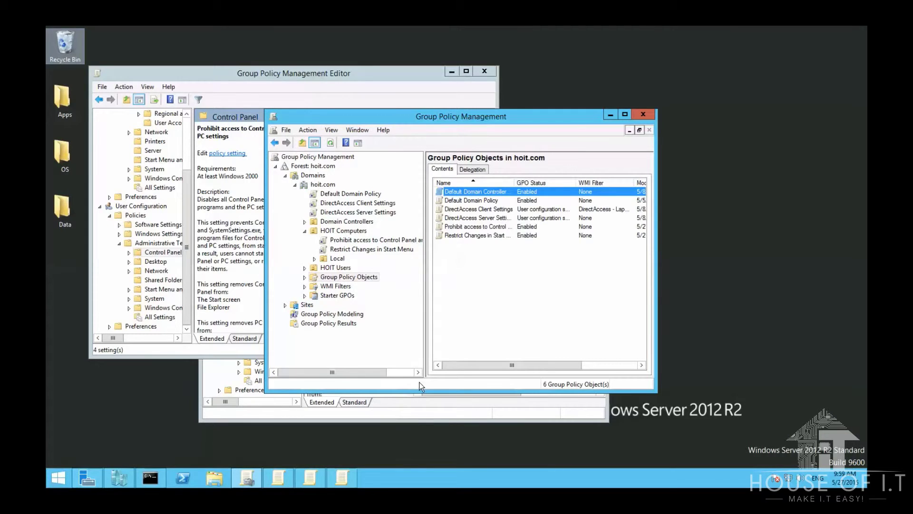
Step: Create a new GPO named 'Disable Local Policy' and open it for editing
right_click(369, 276)
left_click(404, 281)
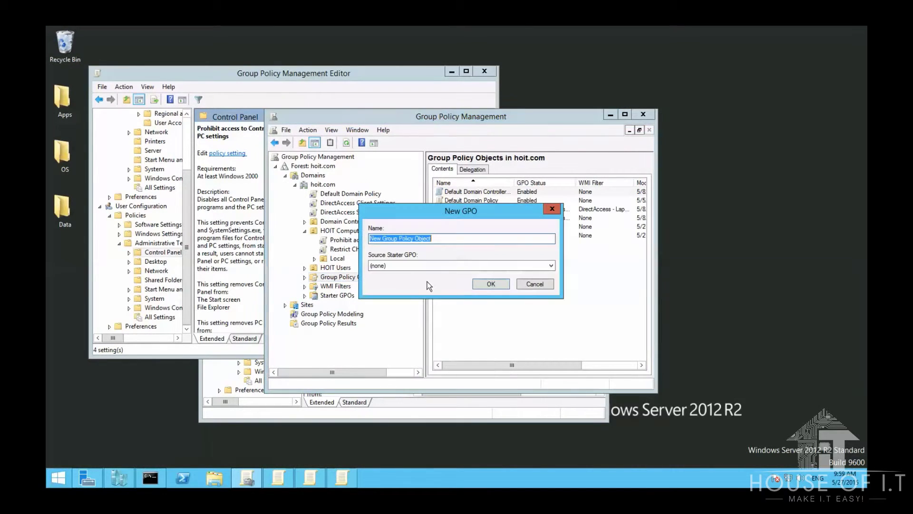
type("Disable Local POl")
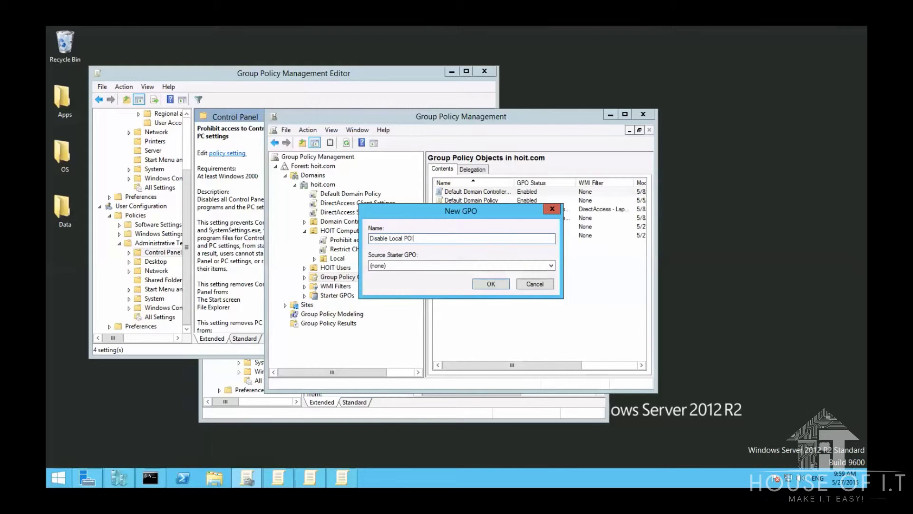
type("icy")
left_click(491, 284)
right_click(465, 227)
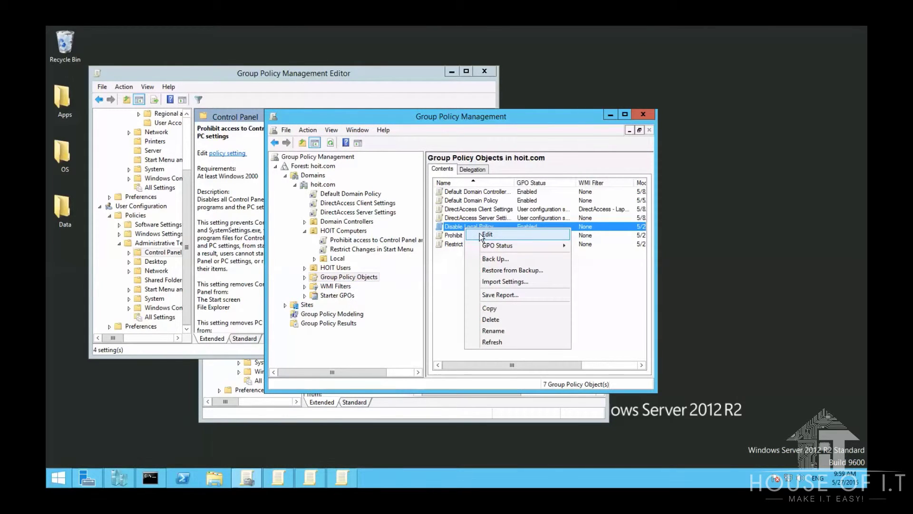
left_click(486, 234)
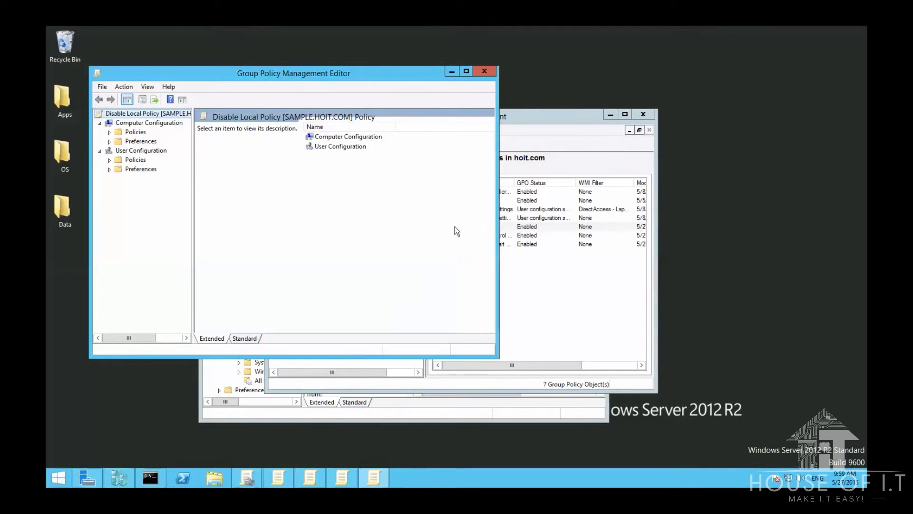
Step: Enable Computer Configuration > System > Group Policy > Turn off Local Group Policy Objects processing
double_click(135, 133)
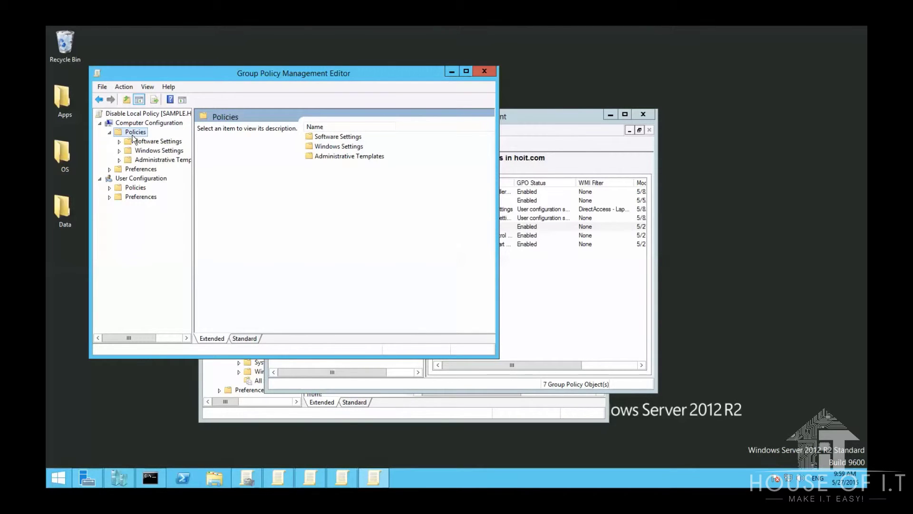
double_click(145, 160)
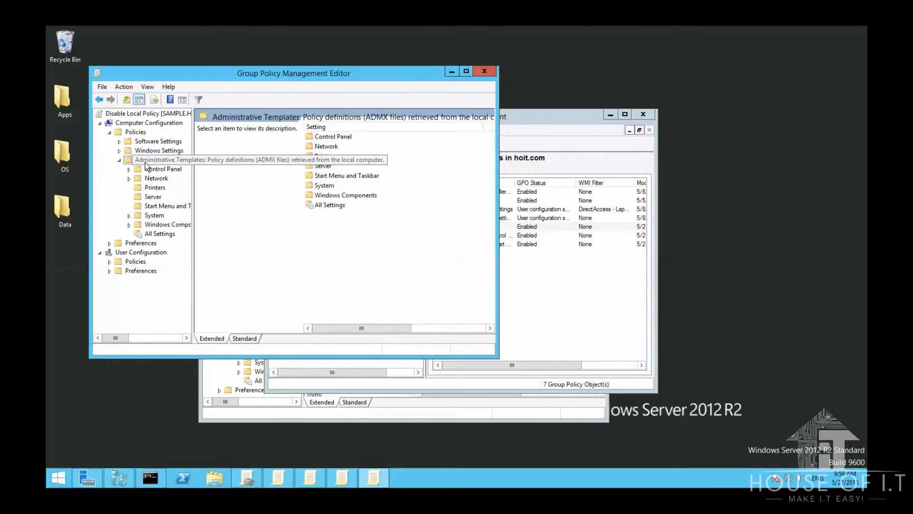
double_click(161, 217)
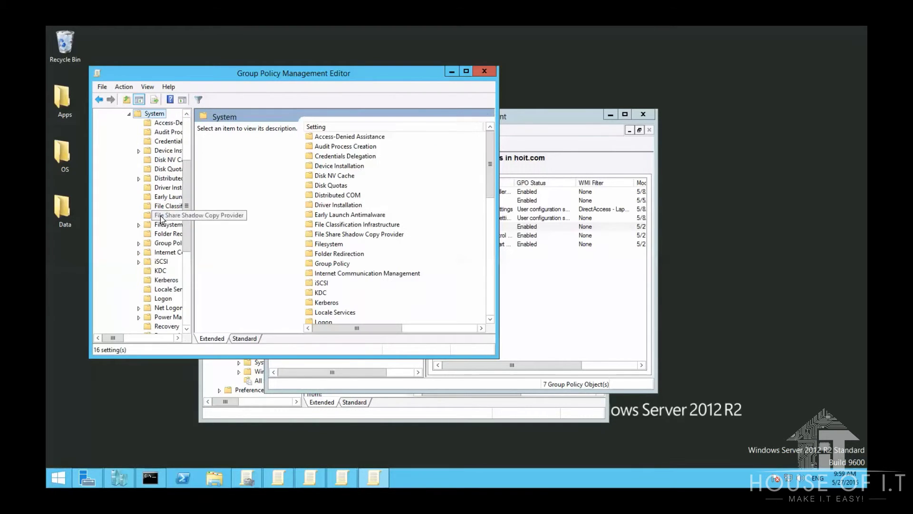
scroll(376, 235, "down", 4)
double_click(335, 157)
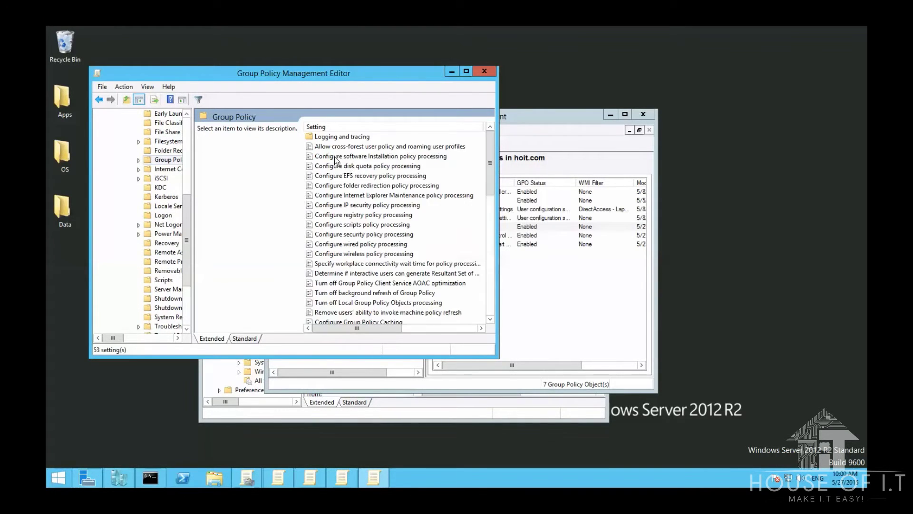
left_click(365, 304)
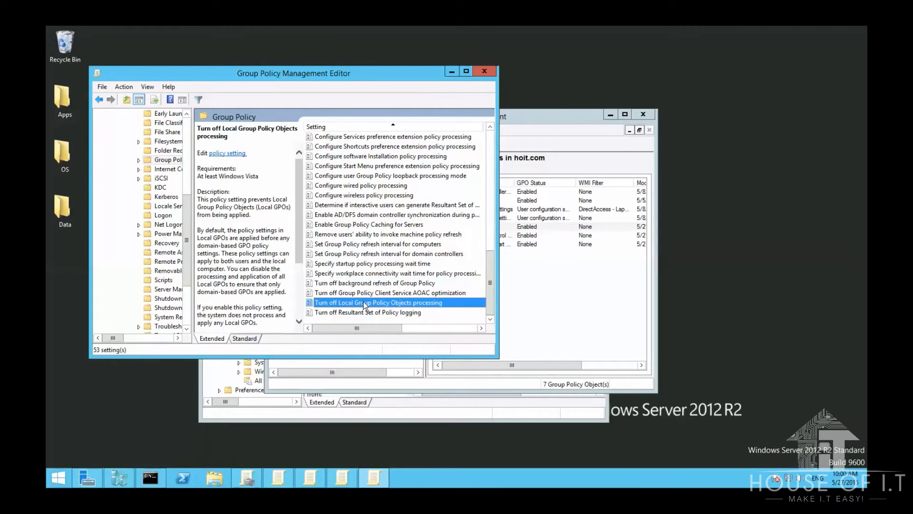
double_click(365, 305)
left_click(92, 106)
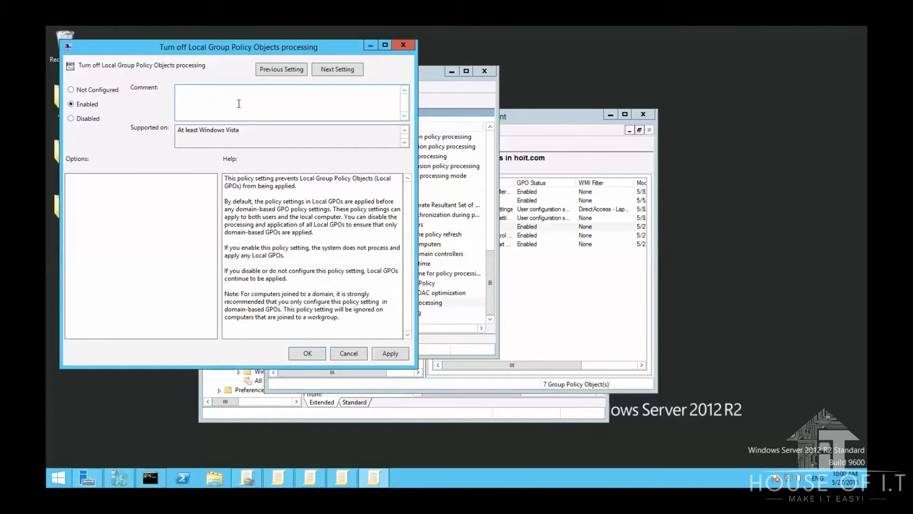
left_click(389, 353)
left_click(301, 353)
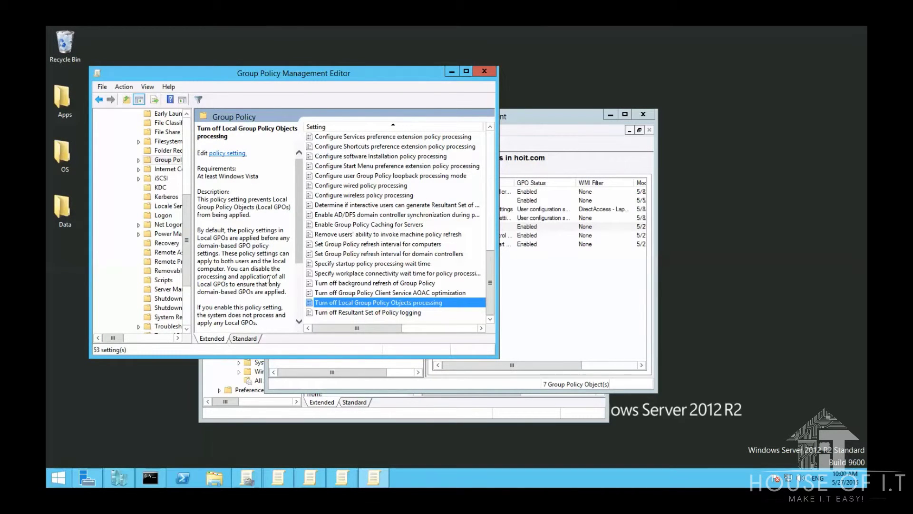
Step: Drag Disable Local Policy from Group Policy Objects onto the HOIT Computers OU and confirm the link
left_click(524, 292)
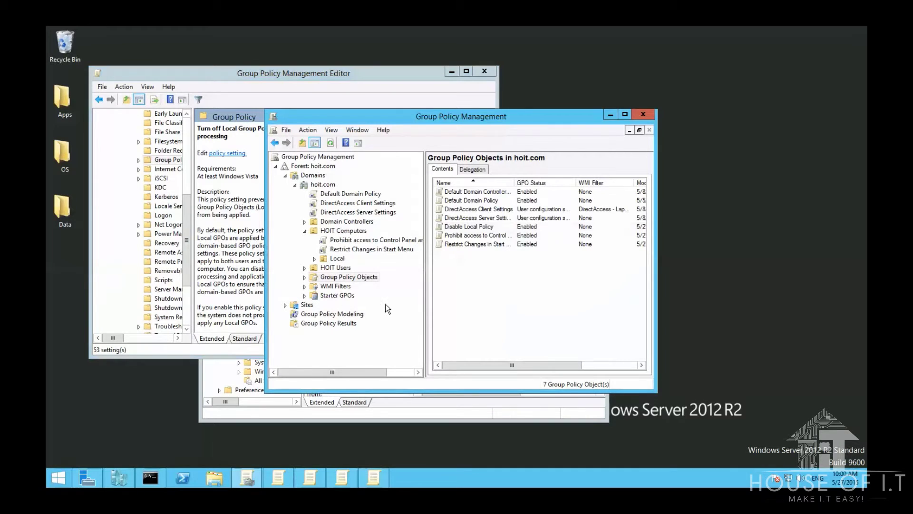
double_click(333, 277)
left_click(348, 324)
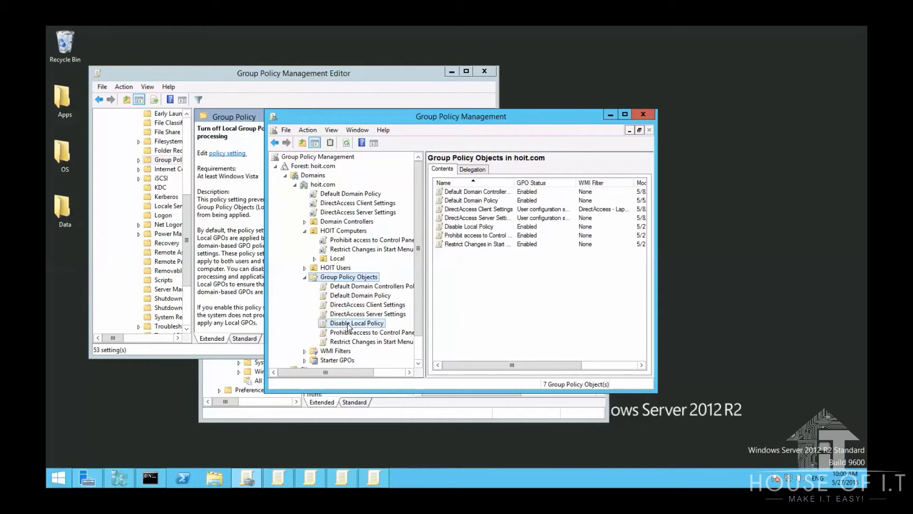
left_click_drag(347, 325, 342, 235)
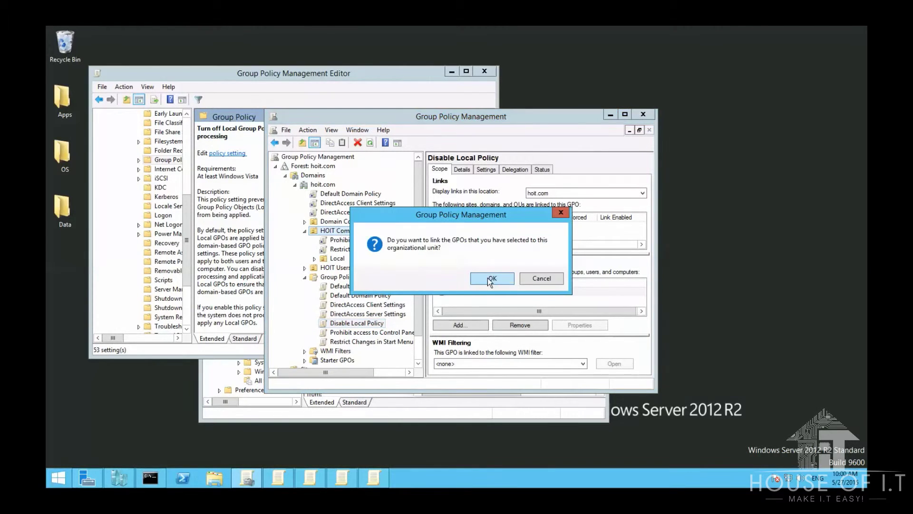
left_click(489, 278)
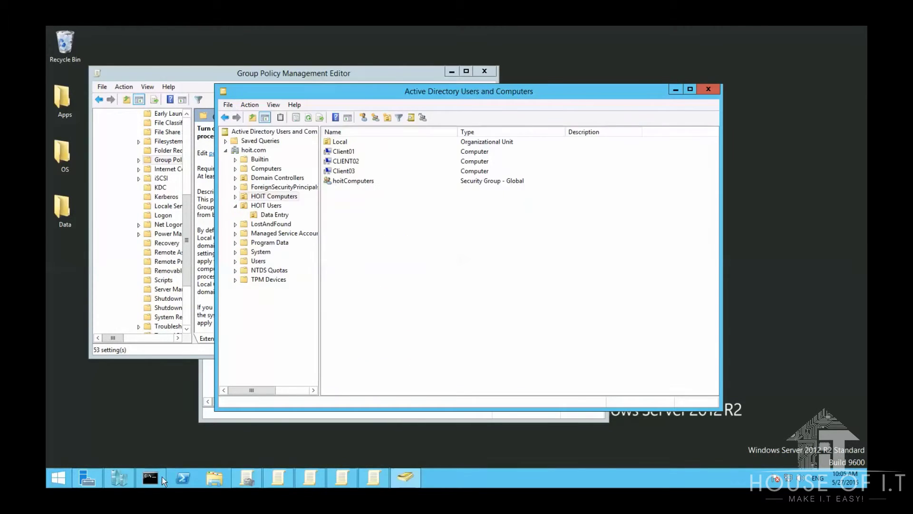
Step: Clear the Command Prompt with cls and run gpupdate again
left_click(162, 478)
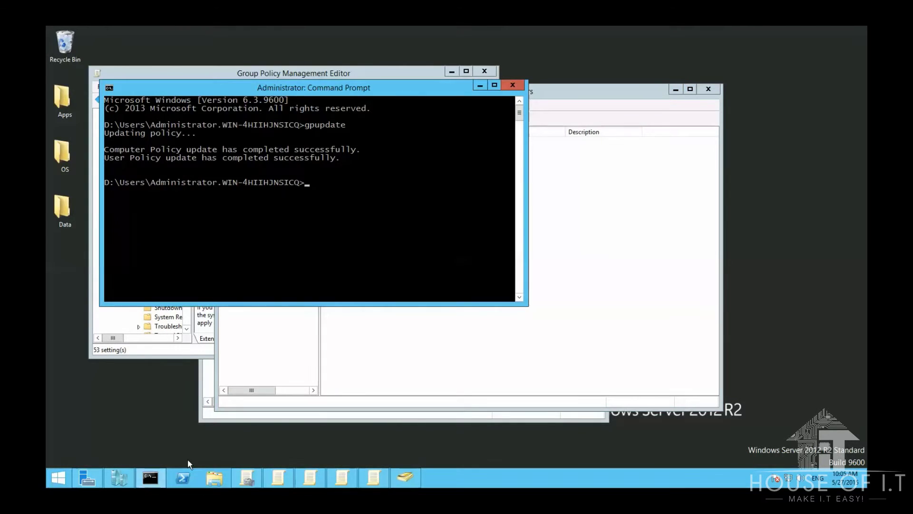
type("cls")
key("Return")
type("gpupdate")
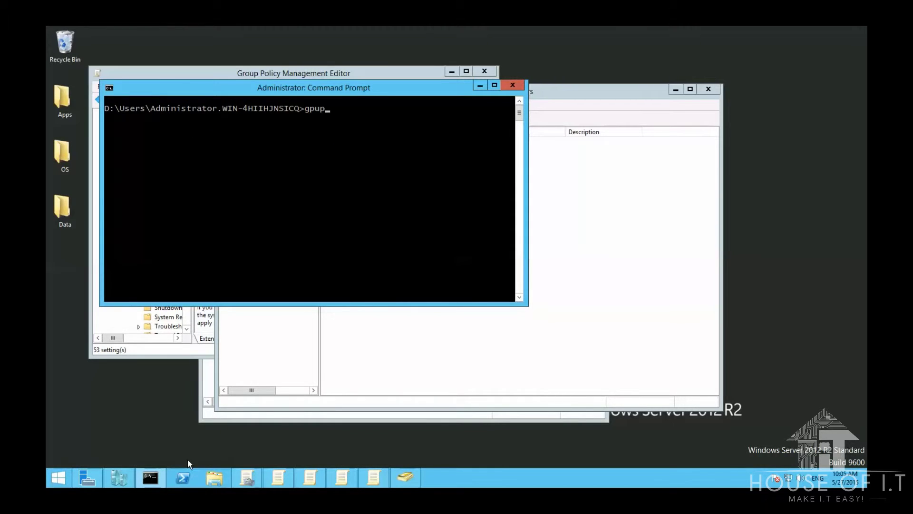
key("Return")
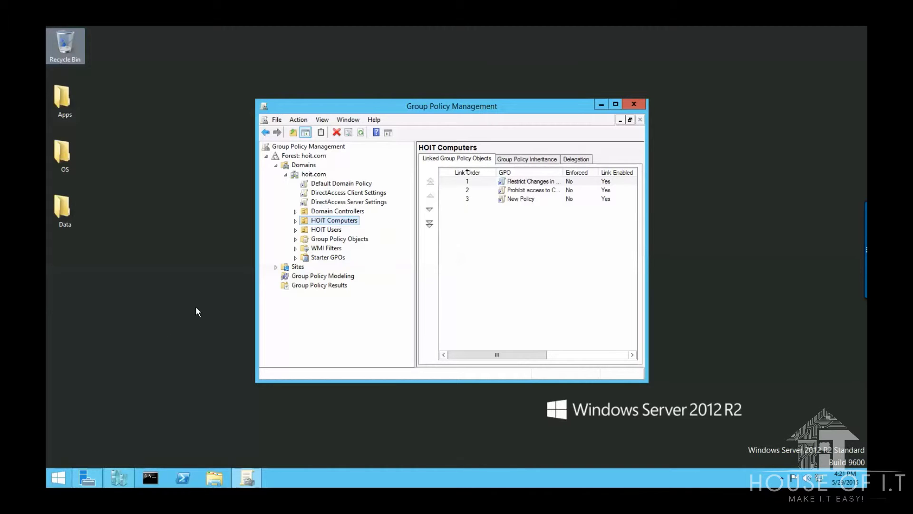
Step: Turn off Link Enabled for the New Policy link under HOIT Computers
left_click(295, 220)
right_click(325, 232)
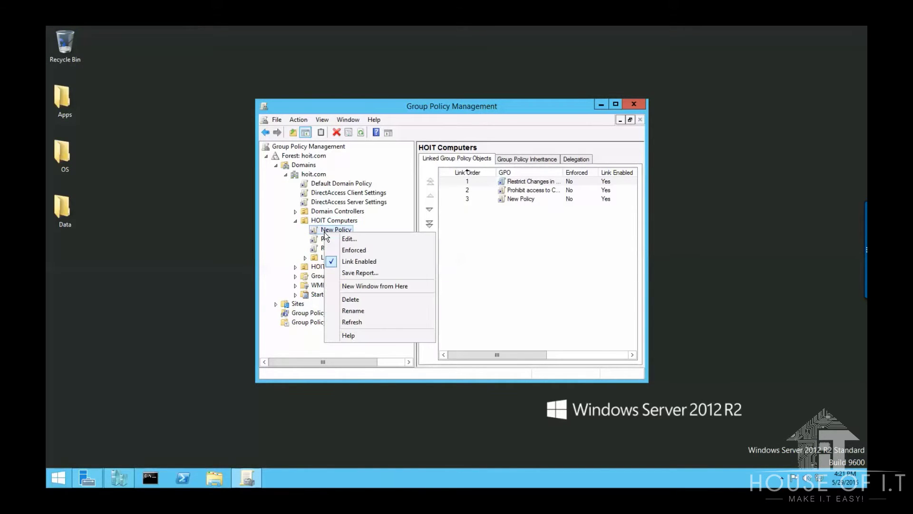
left_click(350, 263)
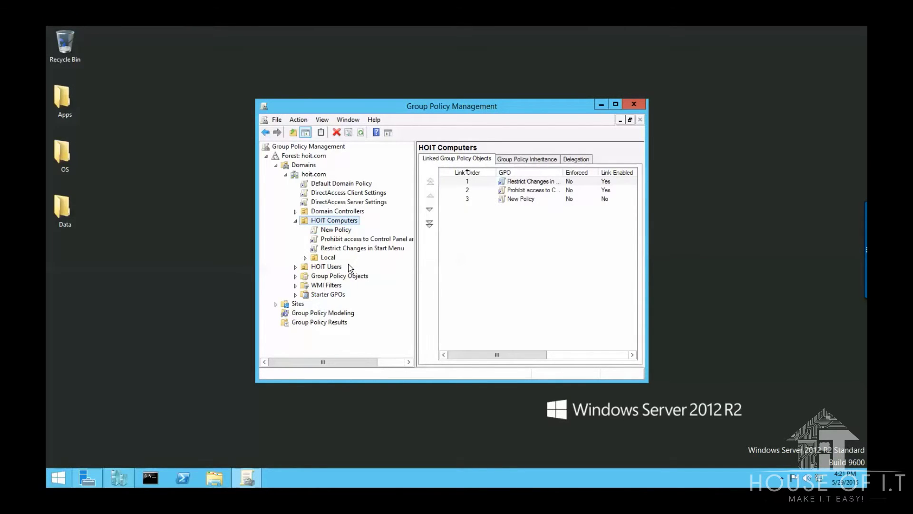
Step: Delete the New Policy link from HOIT Computers, keeping the GPO itself
left_click(334, 229)
right_click(335, 229)
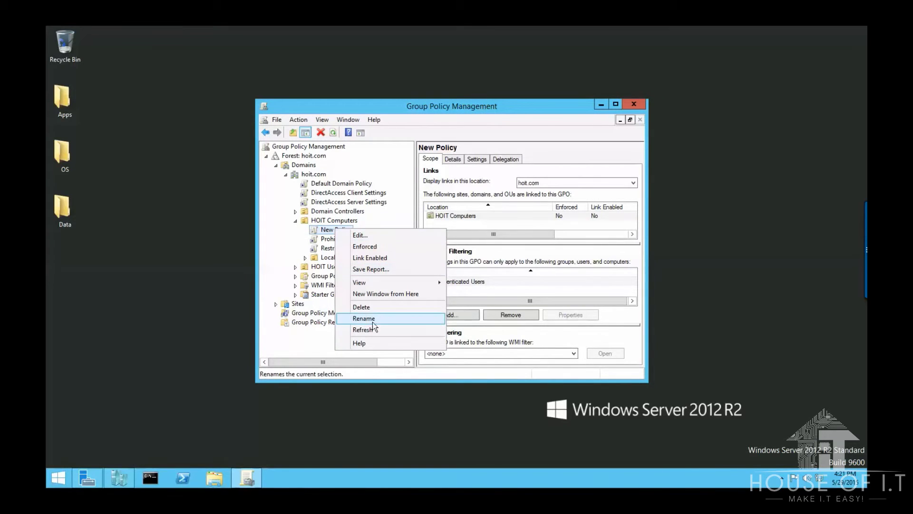
left_click(364, 308)
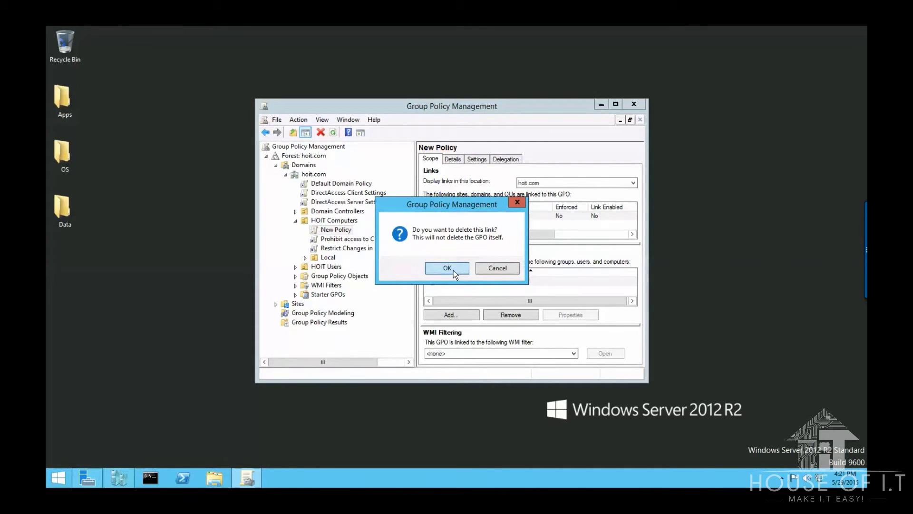
left_click(453, 270)
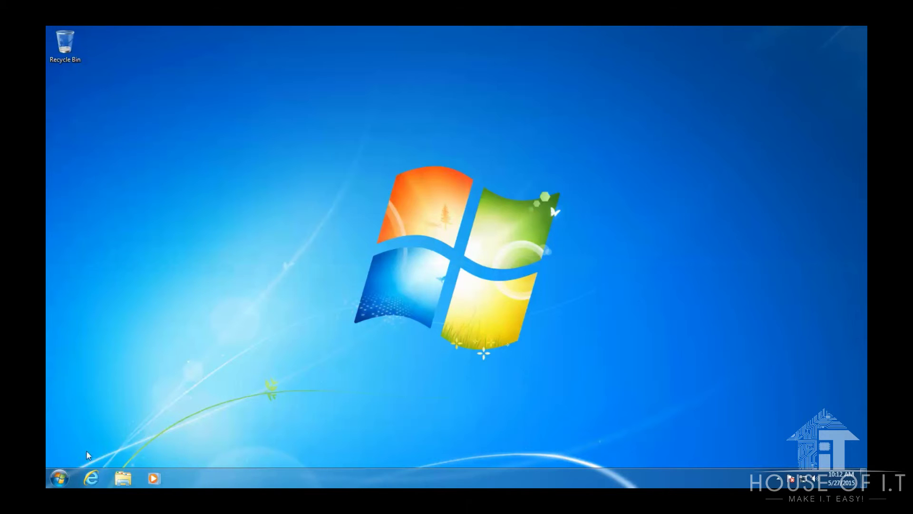
Step: Launch a new Microsoft Management Console by searching for mmc
left_click(58, 478)
type("mmc")
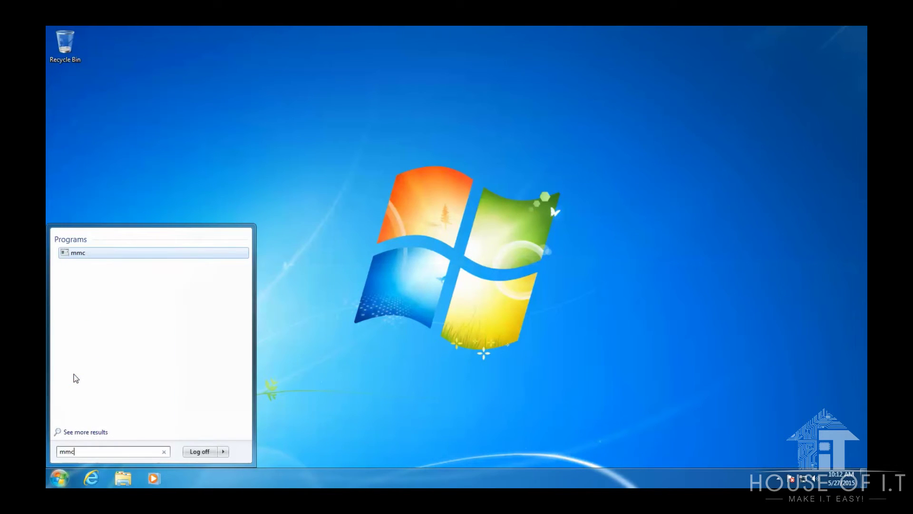
key("Return")
Step: Add a Group Policy Object Editor snap-in for Local Computer, then begin adding another
left_click(99, 75)
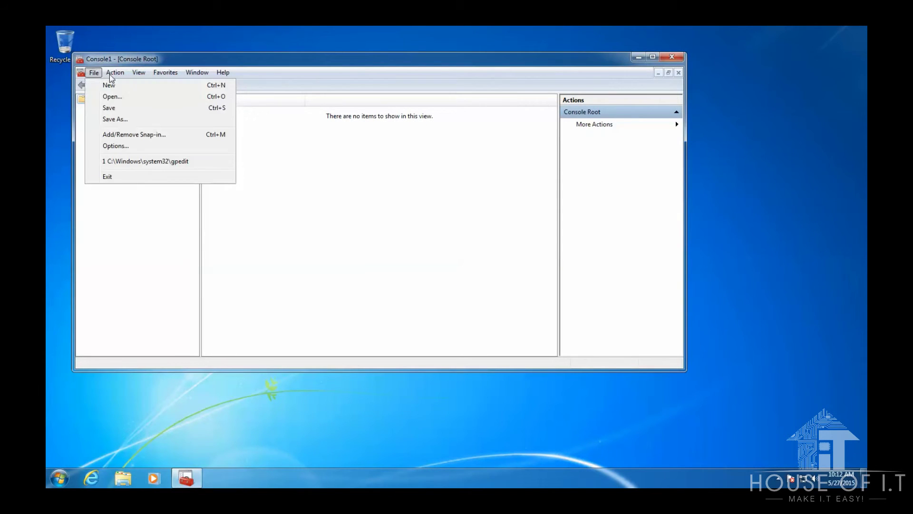
left_click(139, 136)
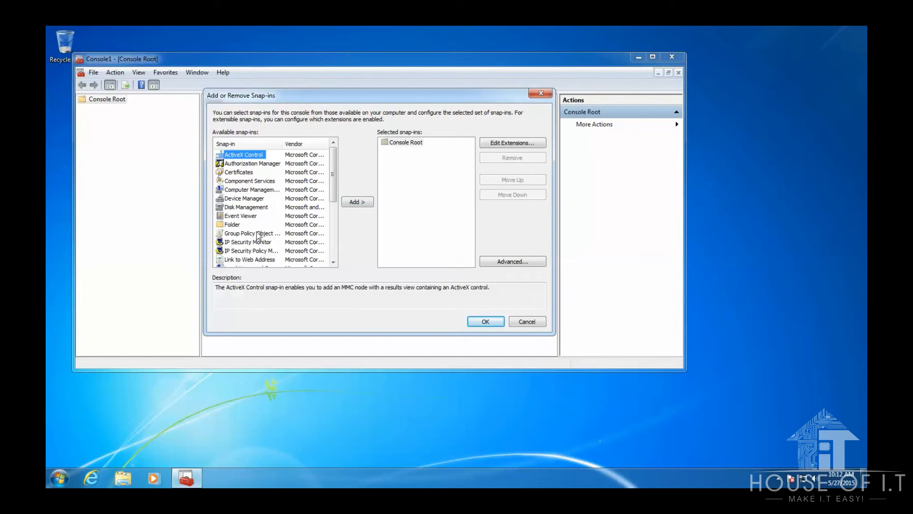
left_click_drag(282, 144, 293, 162)
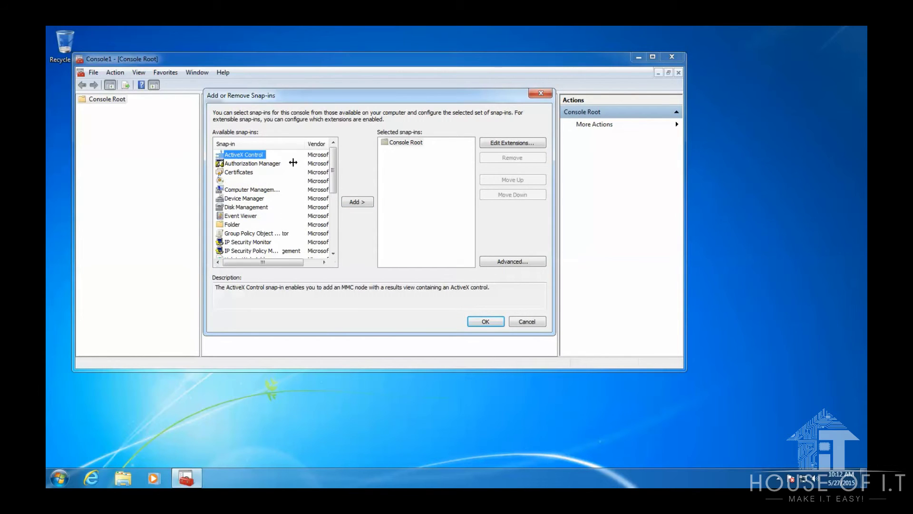
left_click(269, 234)
left_click(358, 202)
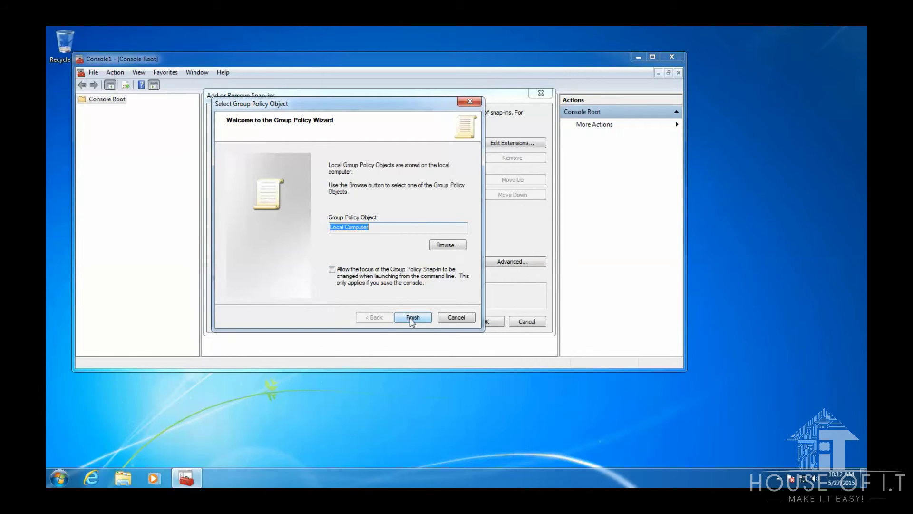
left_click(411, 317)
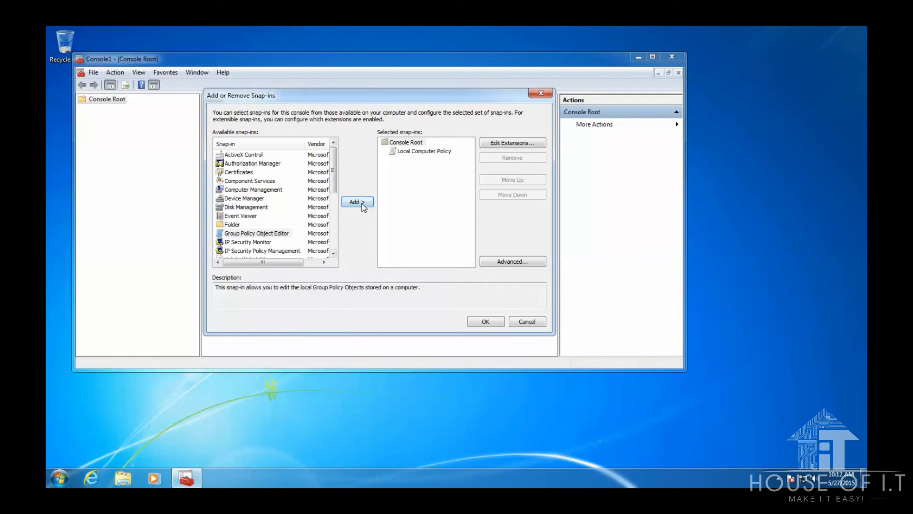
left_click(356, 202)
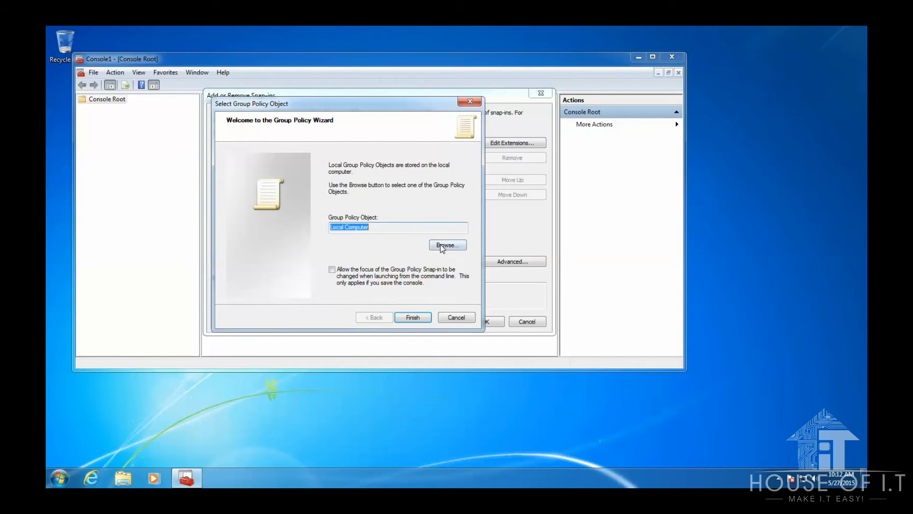
Step: Target the second Group Policy snap-in at the local Administrators group and confirm both snap-ins
left_click(441, 246)
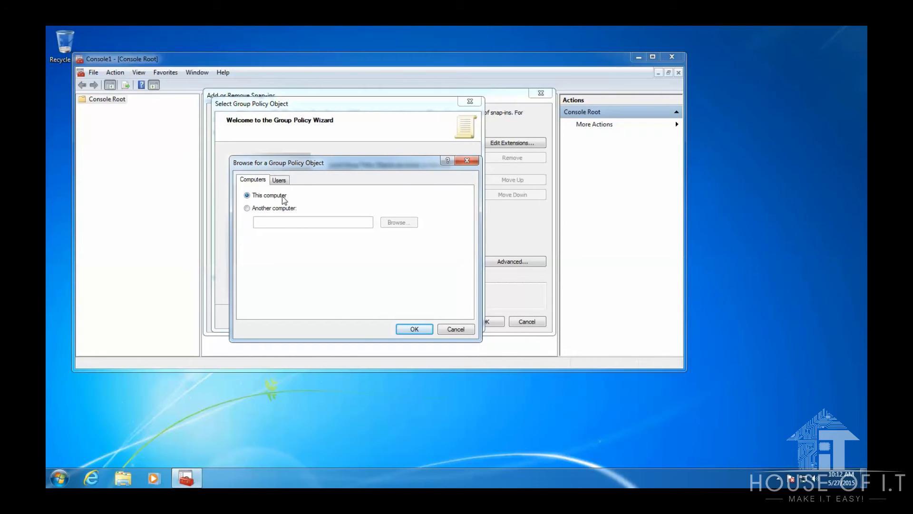
left_click(281, 210)
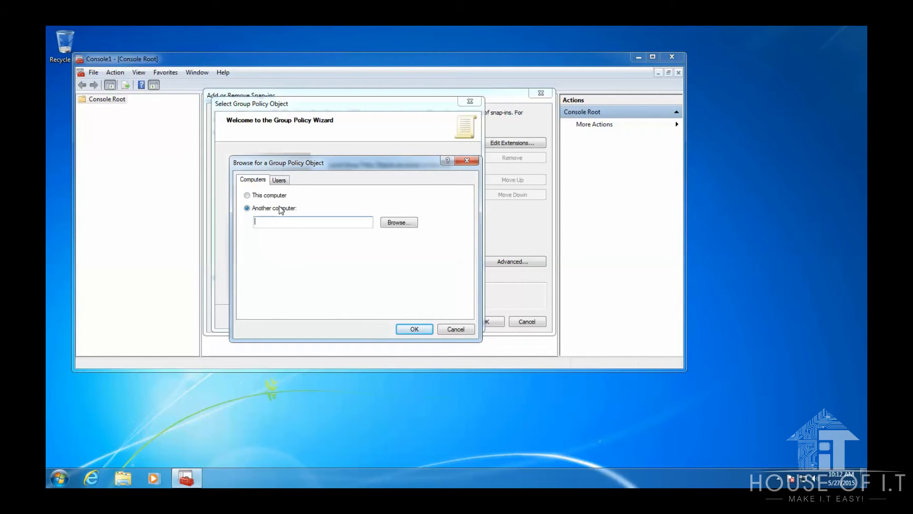
left_click(278, 184)
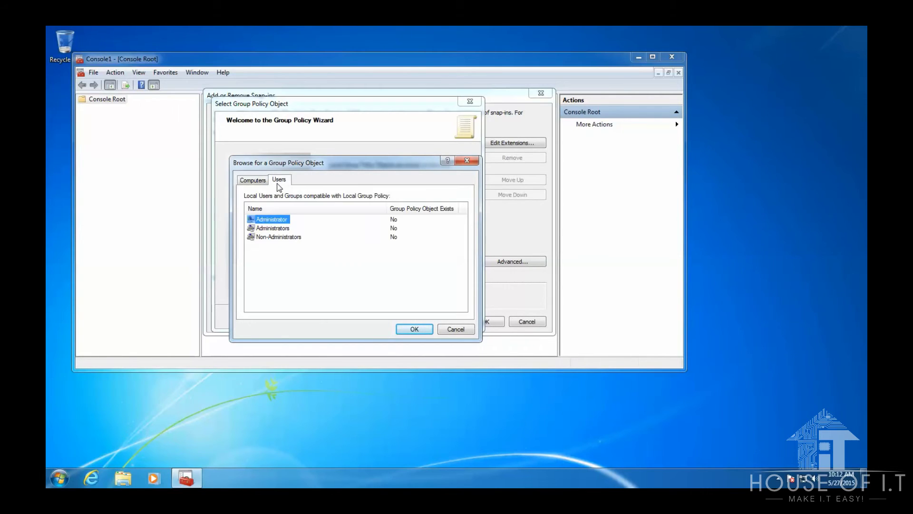
left_click(281, 228)
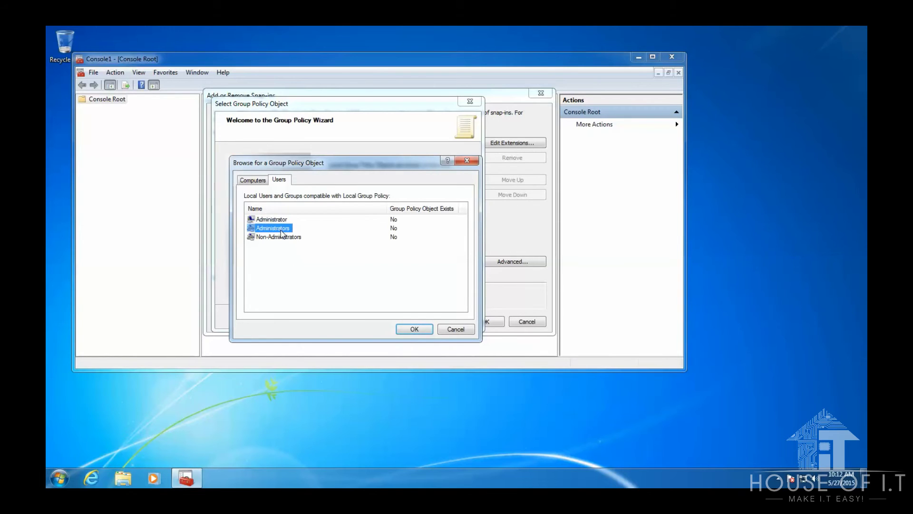
left_click(423, 328)
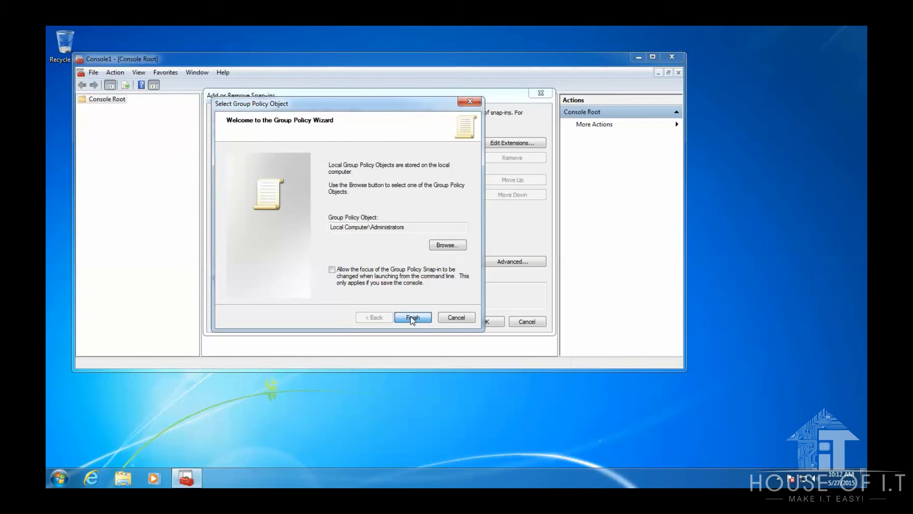
left_click(412, 319)
left_click(486, 322)
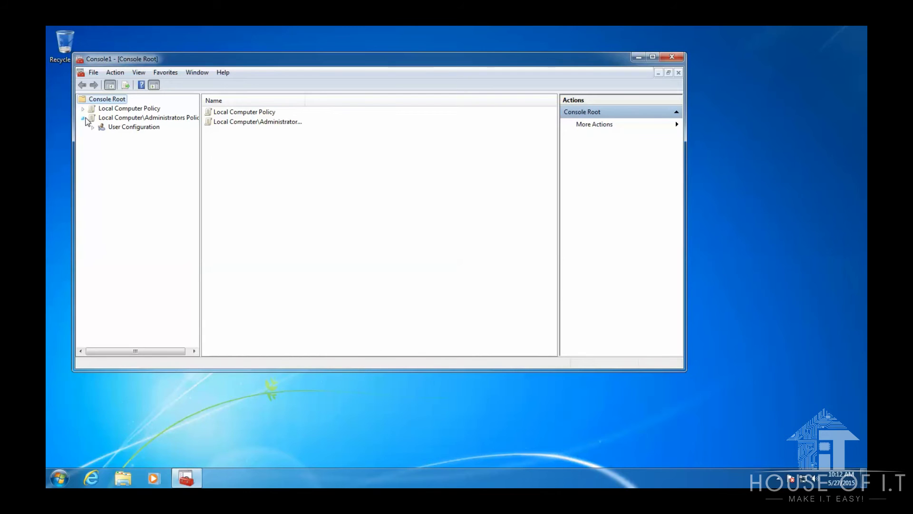
Step: Under User Configuration > Administrative Templates > Control Panel, set Prohibit access to the Control Panel to Disabled
double_click(127, 130)
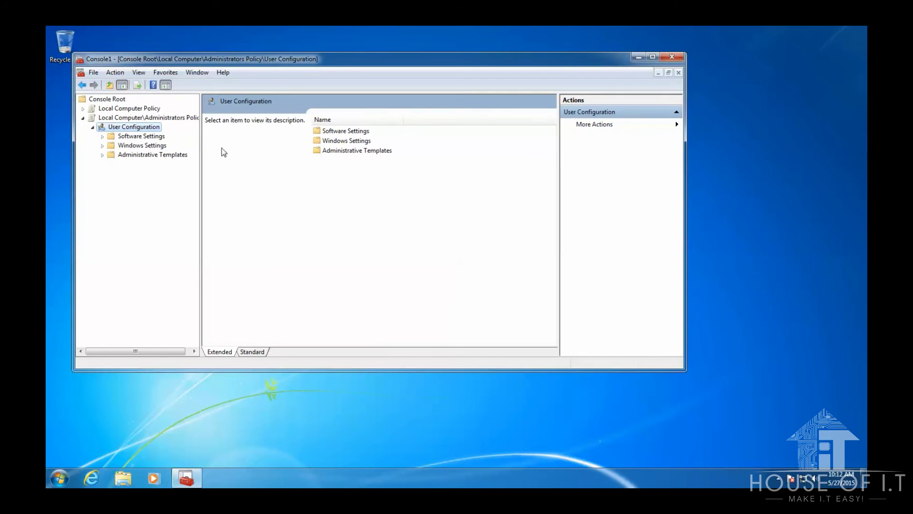
double_click(133, 154)
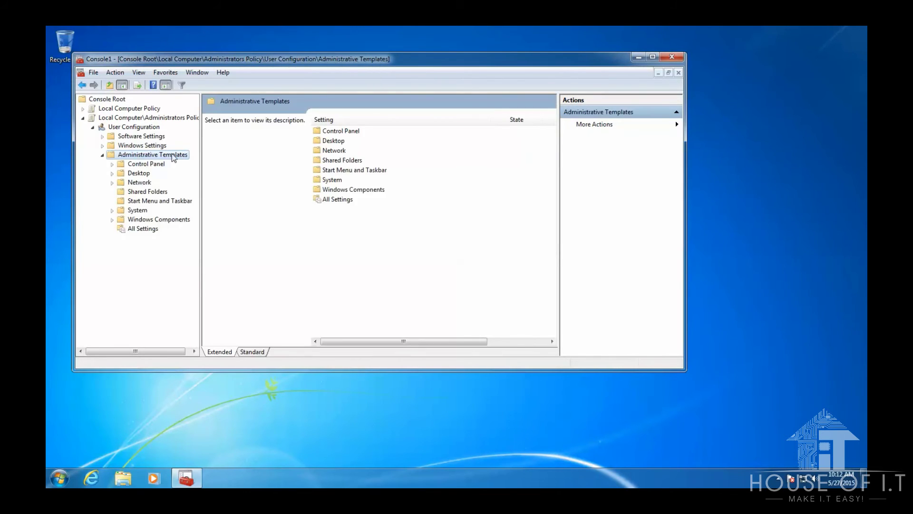
double_click(336, 133)
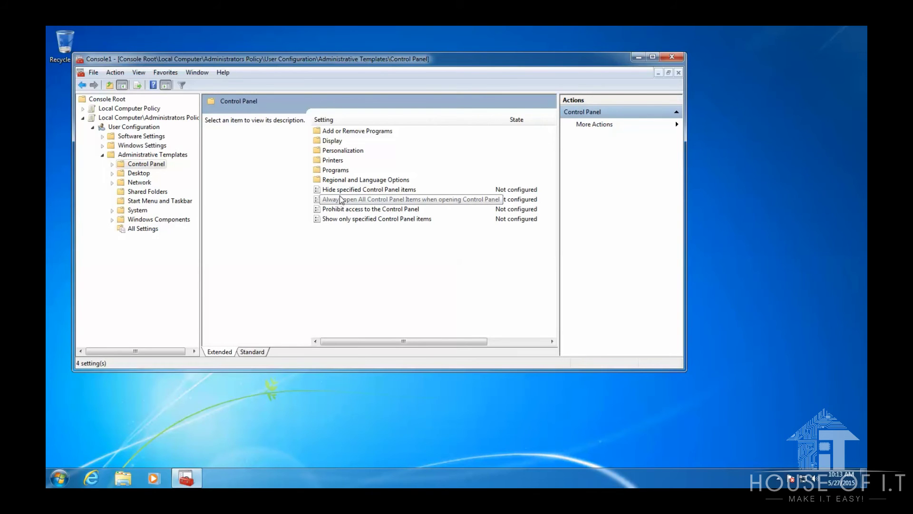
right_click(349, 210)
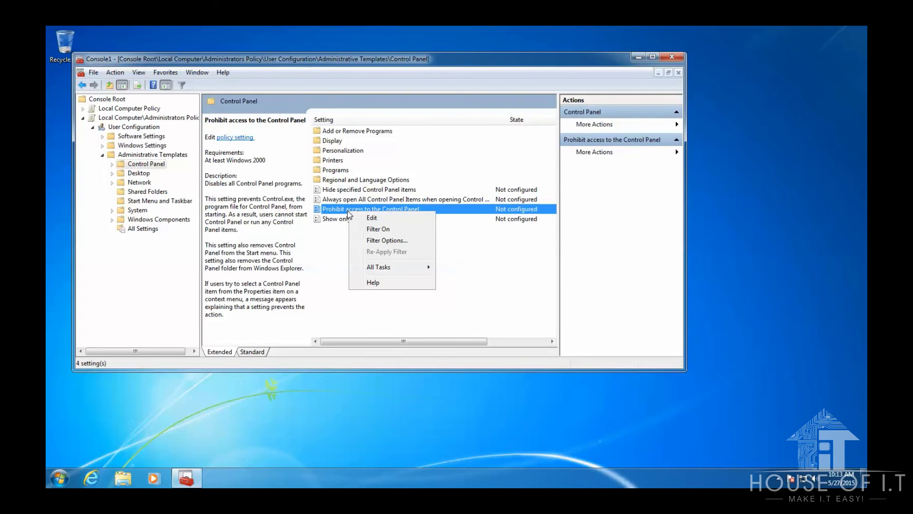
left_click(332, 215)
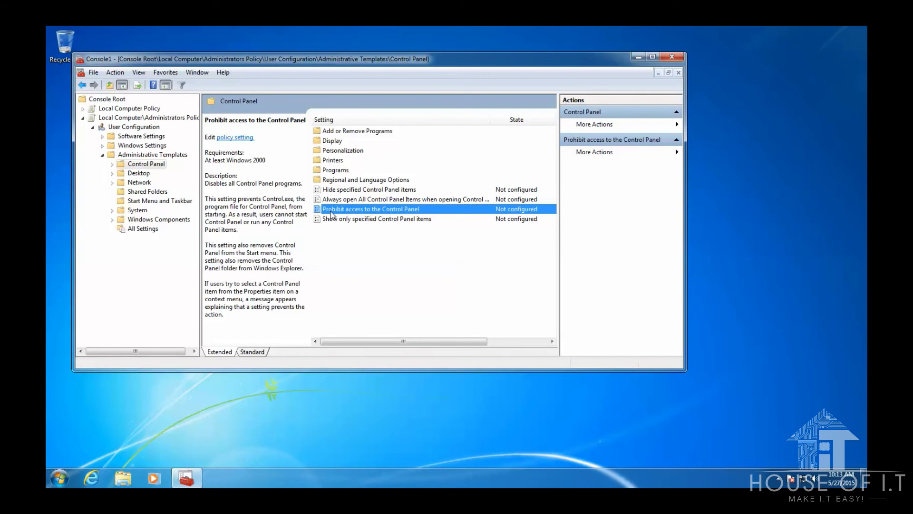
double_click(331, 215)
left_click(122, 169)
left_click(441, 404)
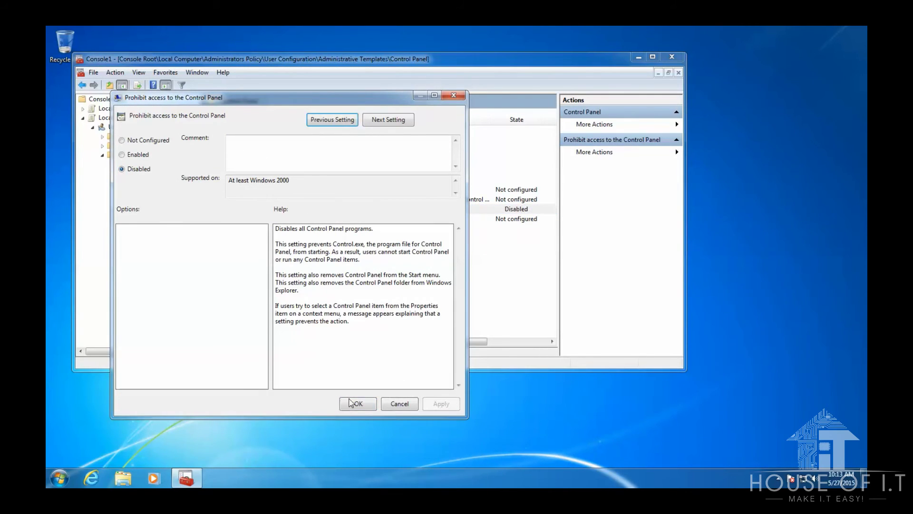
left_click(358, 404)
Step: Open a Command Prompt via cmd and run gpupdate
left_click(59, 478)
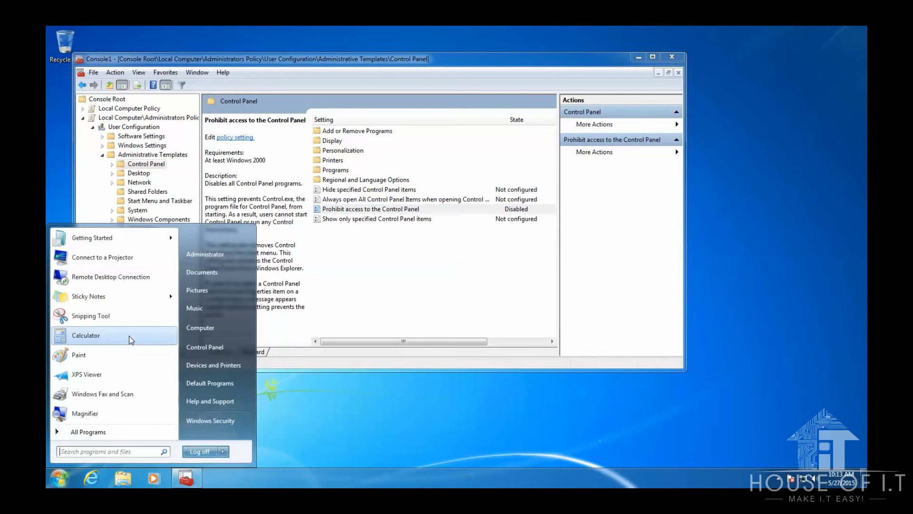
type("cmd")
key("Return")
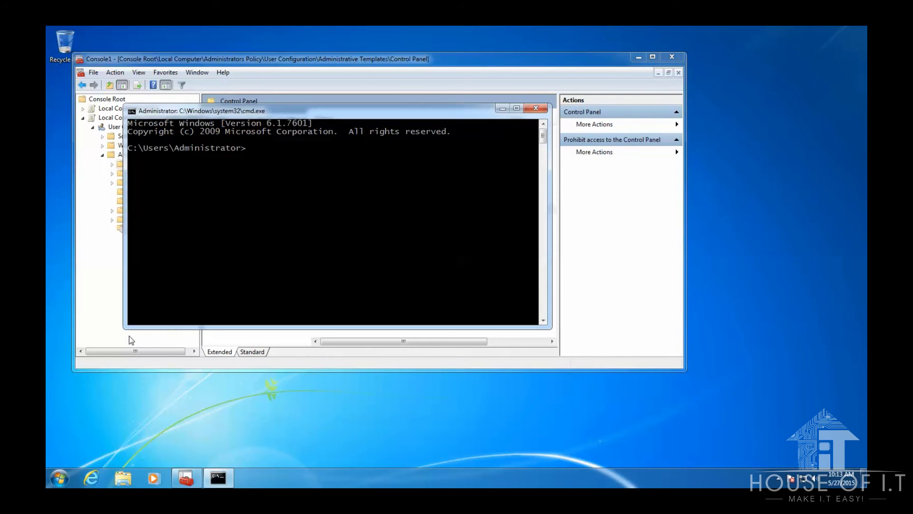
type("gpupdate")
key("Return")
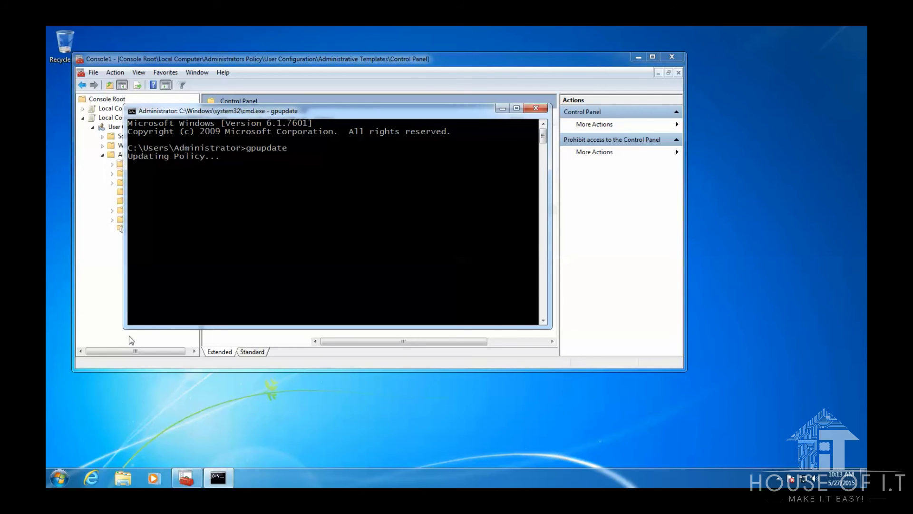